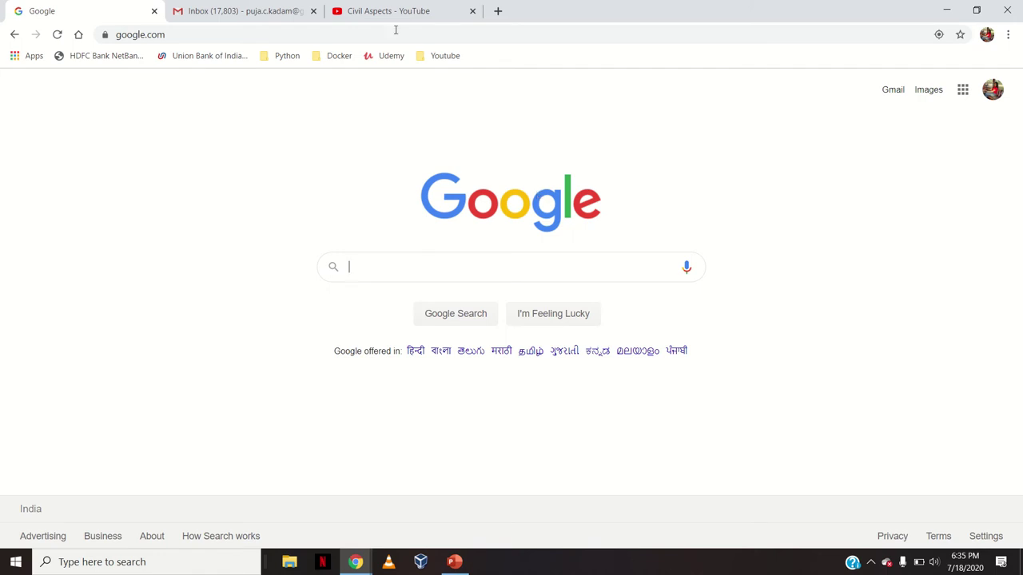
- Open the StreamYard website at streamyard.com and take a look at its account creation page
{"action": "left_click", "coordinate": [191, 35]}
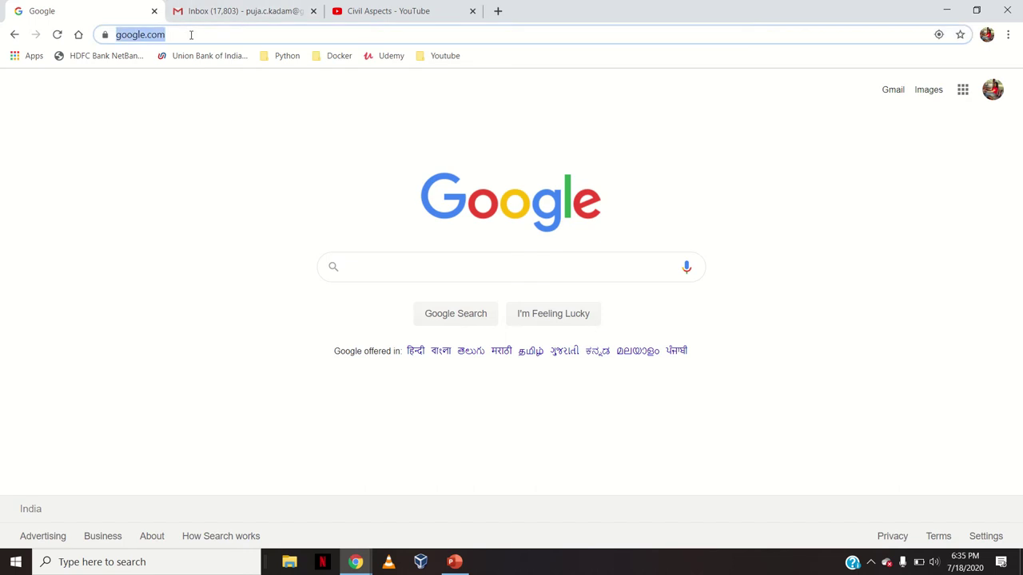
{"action": "type", "text": "stream"}
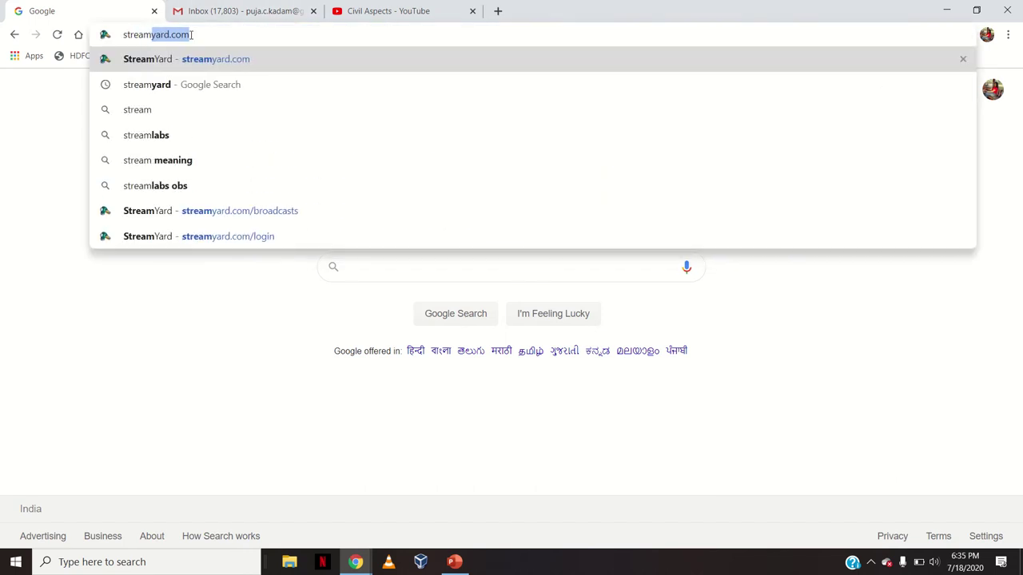
{"action": "key", "text": "Return"}
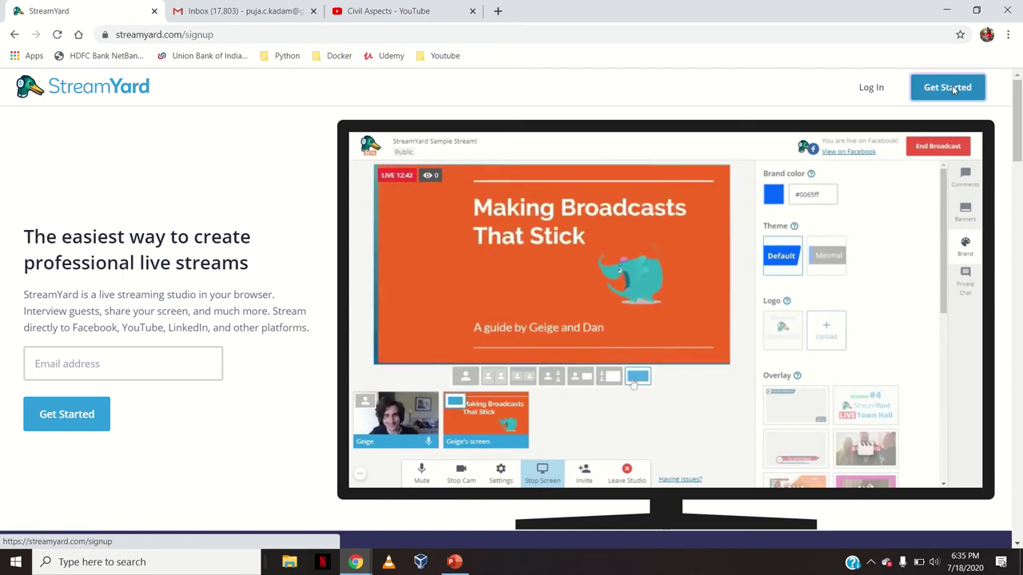
{"action": "left_click", "coordinate": [951, 88]}
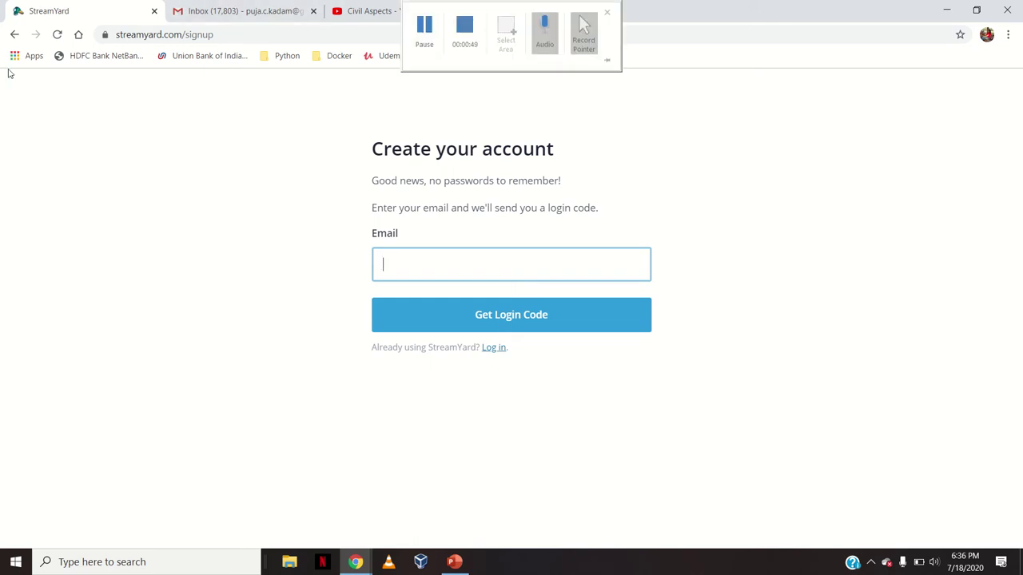
{"action": "left_click", "coordinate": [13, 35]}
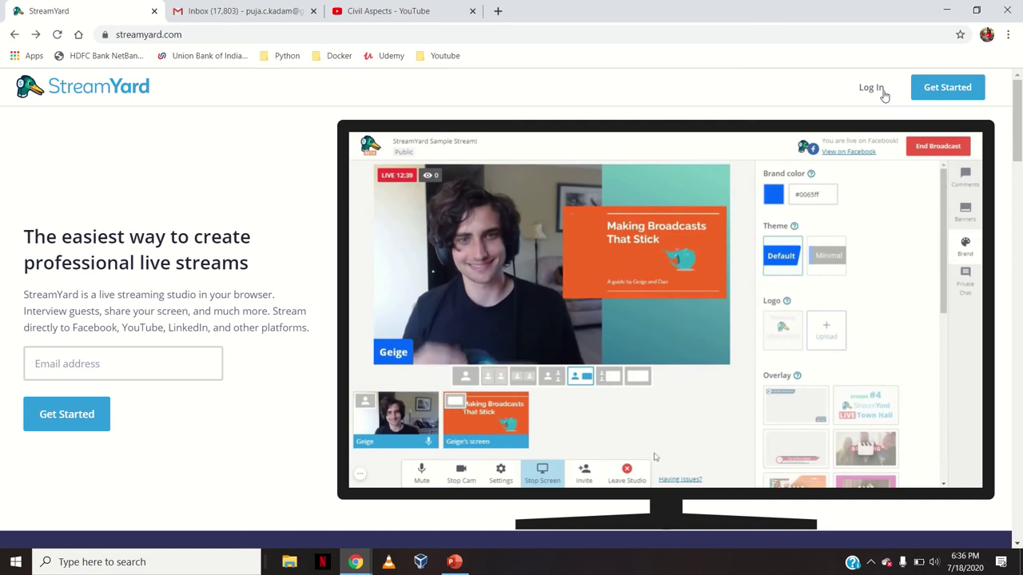
- Request a login code for the existing StreamYard account using the account's e-mail address
{"action": "left_click", "coordinate": [871, 87]}
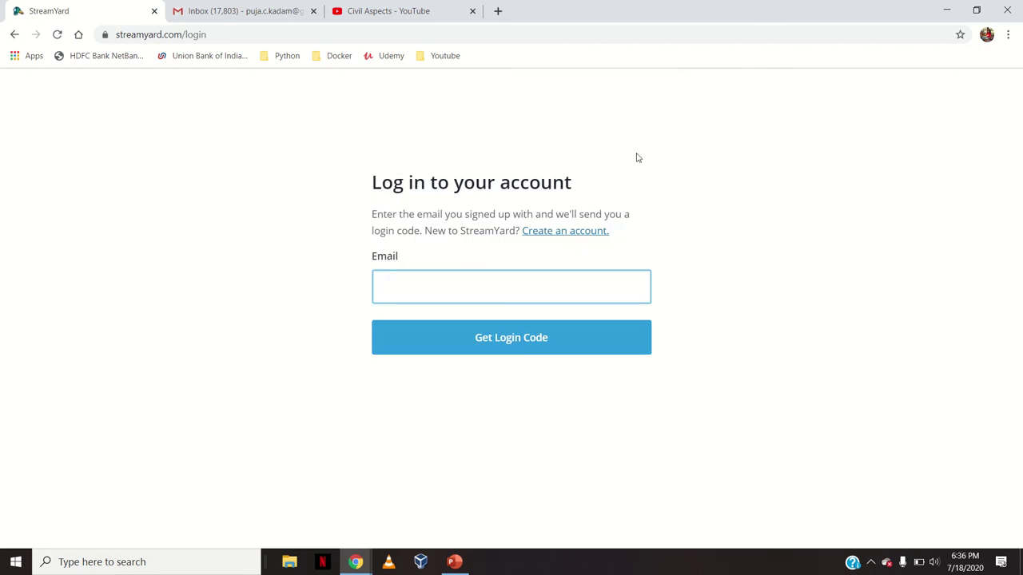
{"action": "left_click", "coordinate": [384, 284]}
{"action": "type", "text": "puj"}
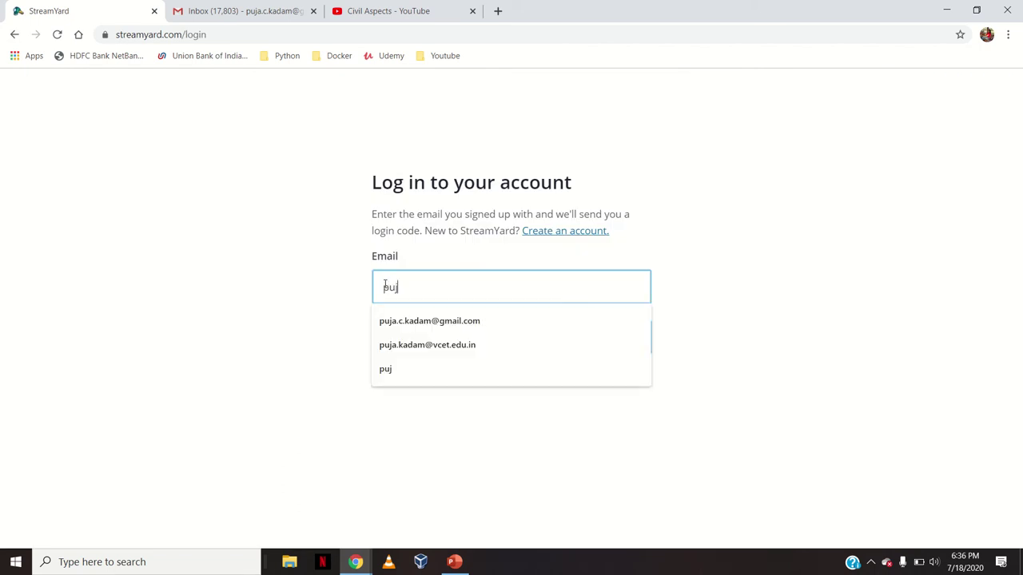
{"action": "left_click", "coordinate": [426, 319]}
{"action": "left_click", "coordinate": [438, 341]}
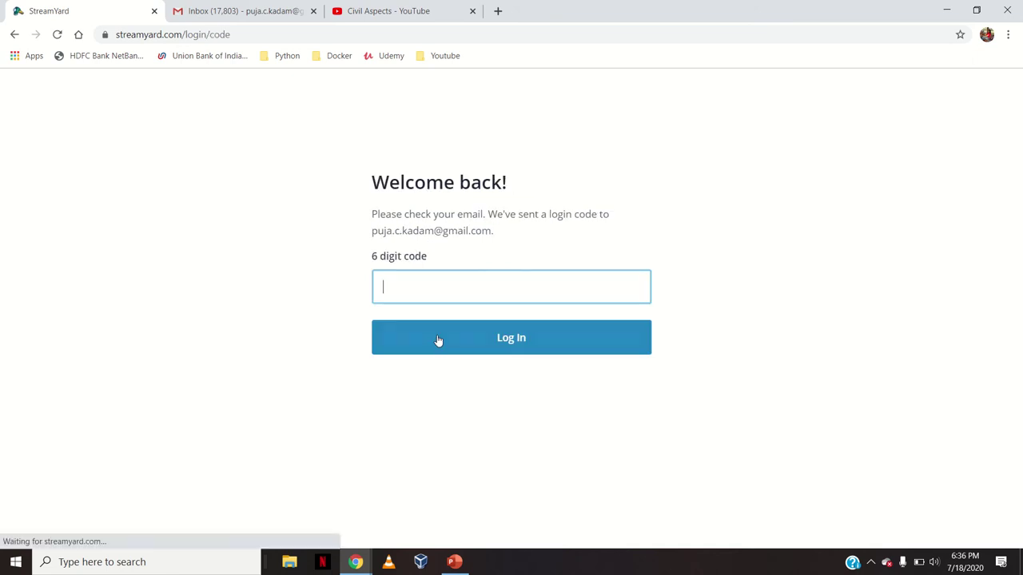
- Refresh the Gmail inbox, open the newest StreamYard Login Code e-mail and copy the login code
{"action": "left_click", "coordinate": [225, 9]}
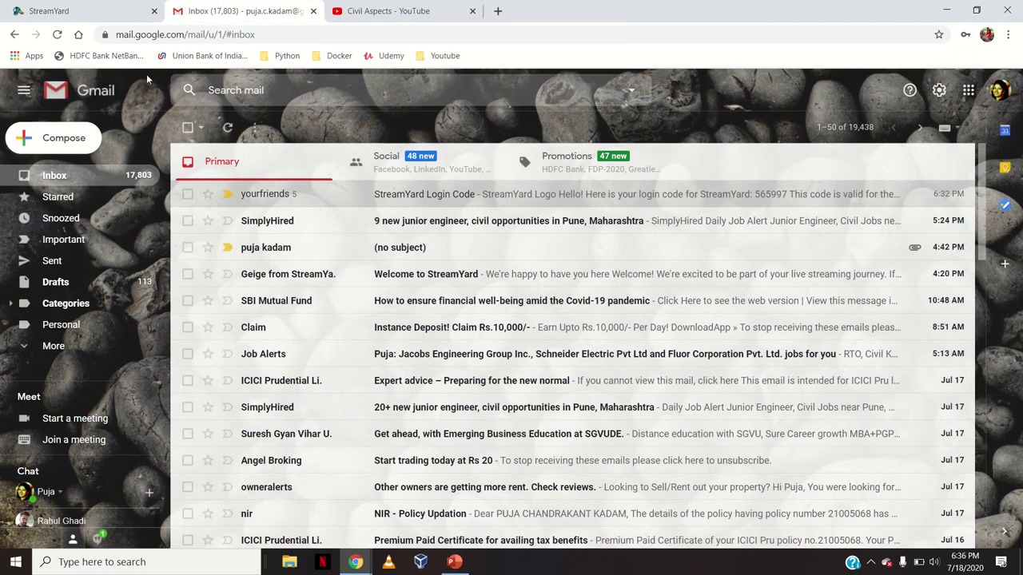
{"action": "left_click", "coordinate": [56, 36]}
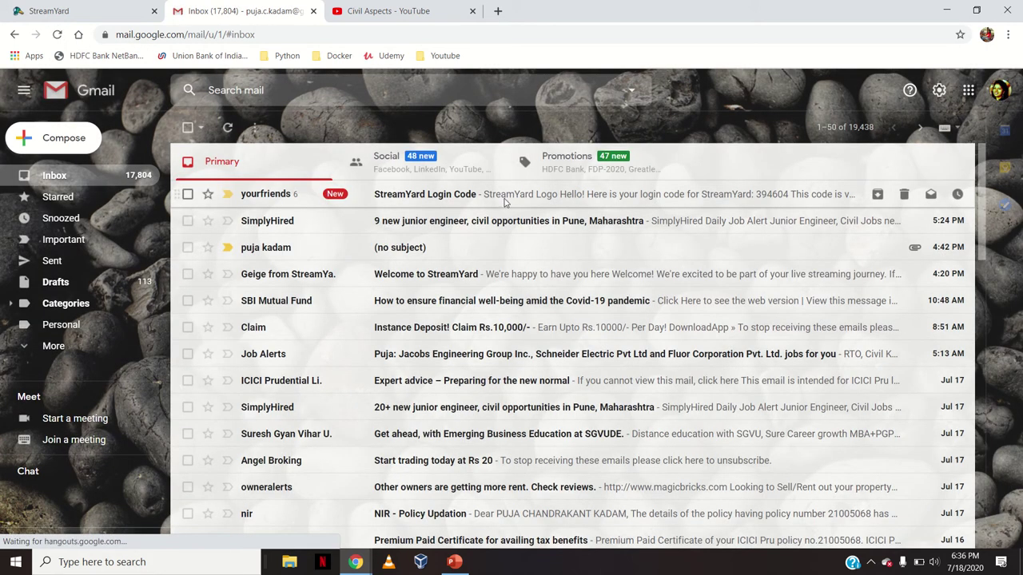
{"action": "left_click", "coordinate": [505, 200]}
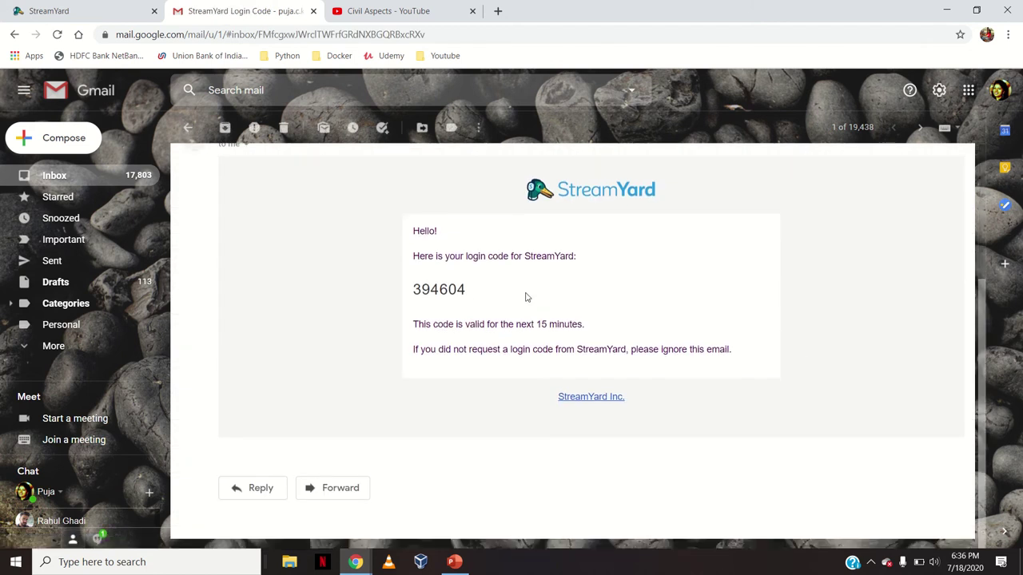
{"action": "left_click_drag", "start_coordinate": [468, 289], "coordinate": [411, 289]}
{"action": "key", "text": "ctrl+c"}
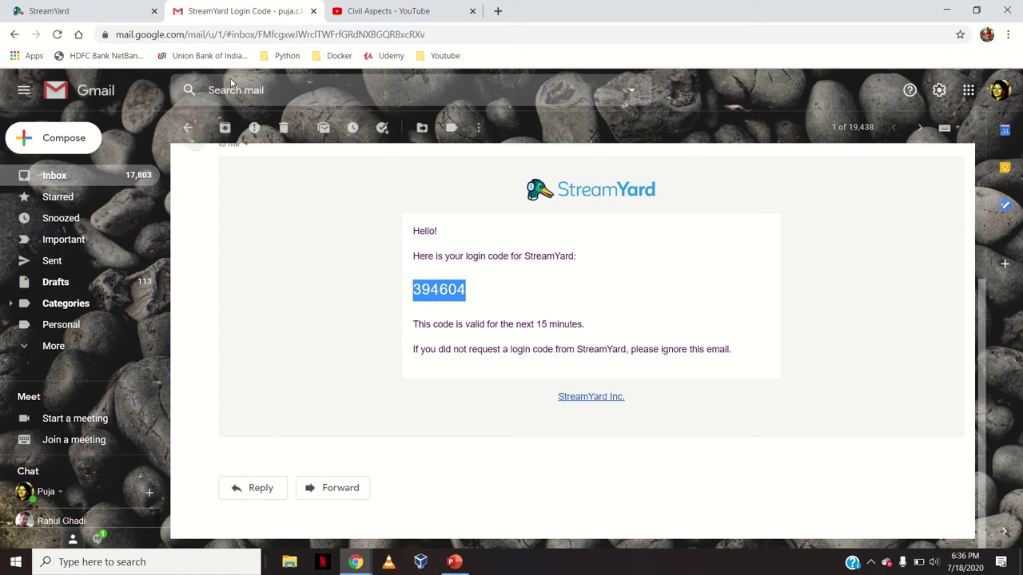
- Paste the copied 6-digit login code into StreamYard and log in
{"action": "left_click", "coordinate": [127, 10]}
{"action": "key", "text": "ctrl+v"}
{"action": "left_click", "coordinate": [543, 352]}
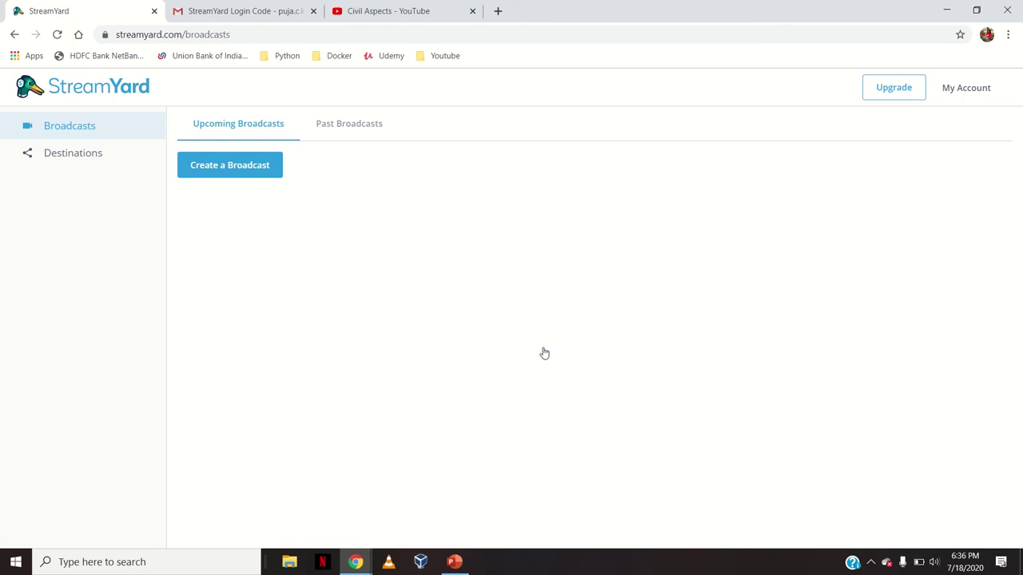
- Start a new broadcast and connect the Civil Aspects YouTube channel as its destination, allowing StreamYard access to the account
{"action": "left_click", "coordinate": [263, 165]}
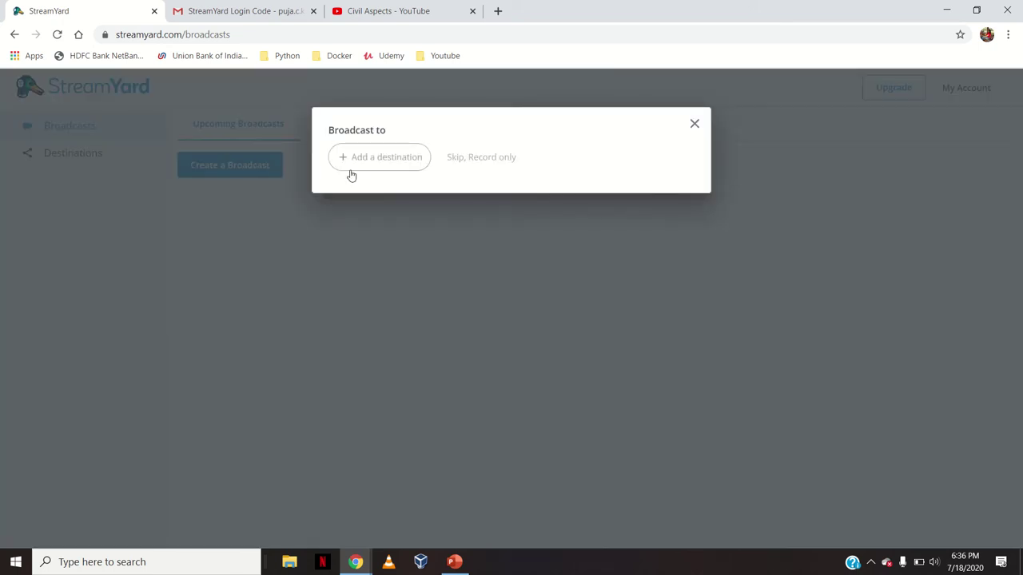
{"action": "left_click", "coordinate": [350, 173]}
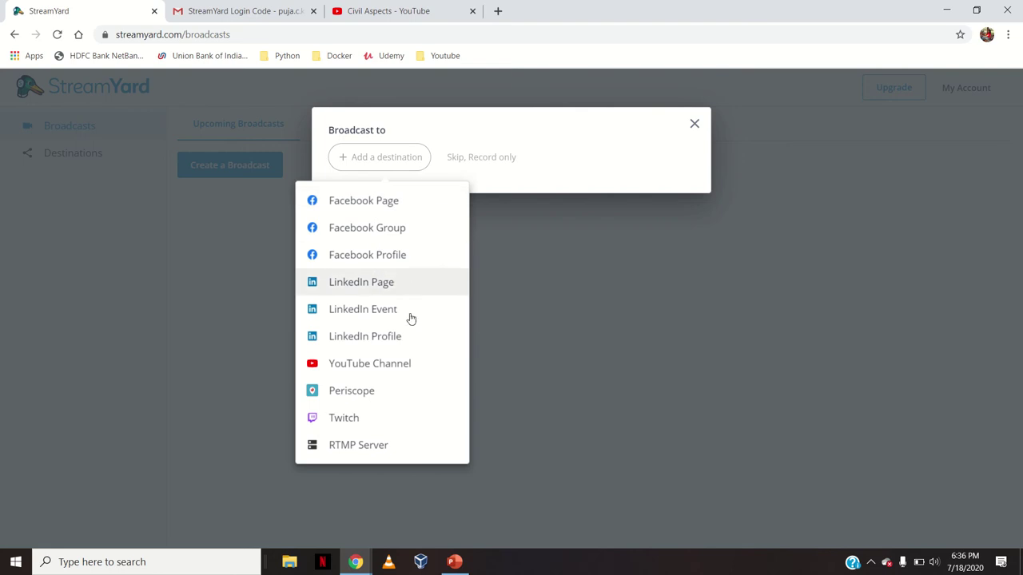
{"action": "left_click", "coordinate": [414, 363]}
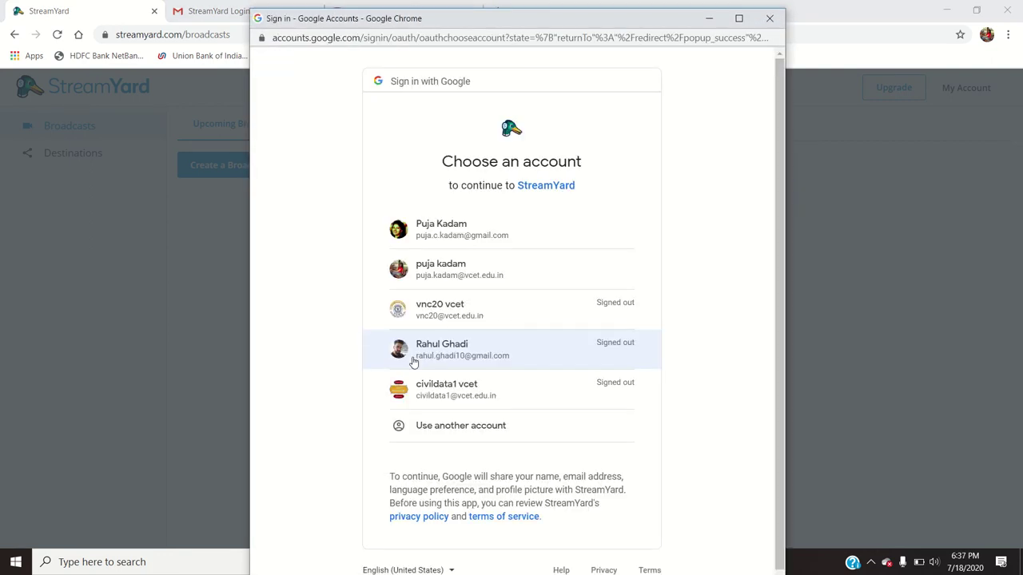
{"action": "left_click", "coordinate": [489, 271]}
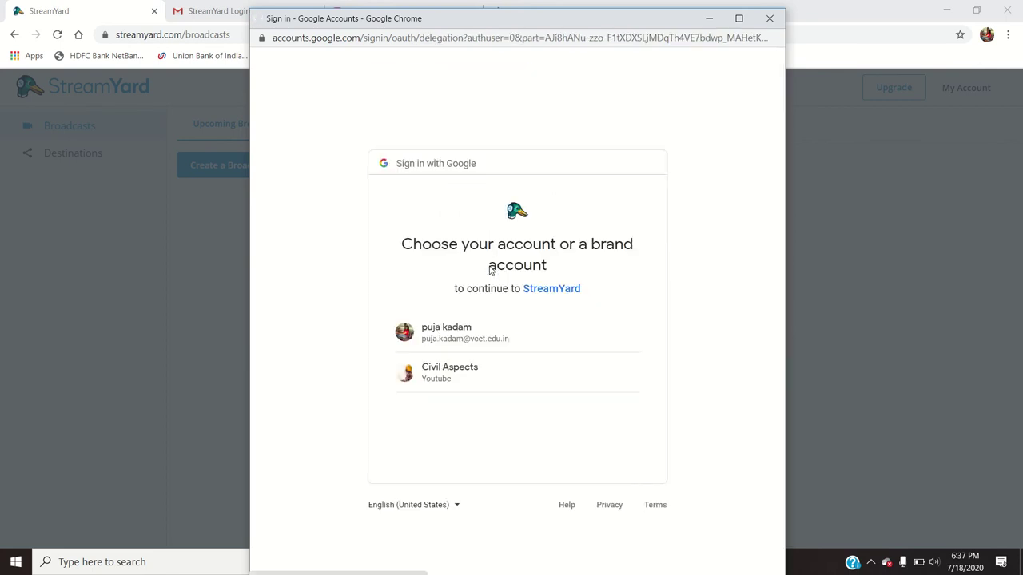
{"action": "left_click", "coordinate": [446, 375]}
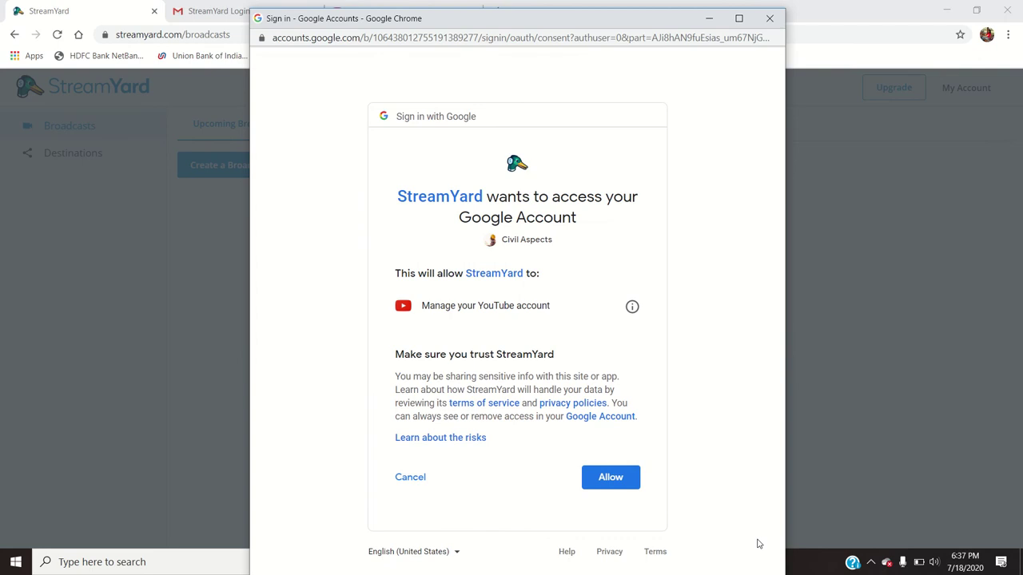
{"action": "left_click", "coordinate": [625, 482]}
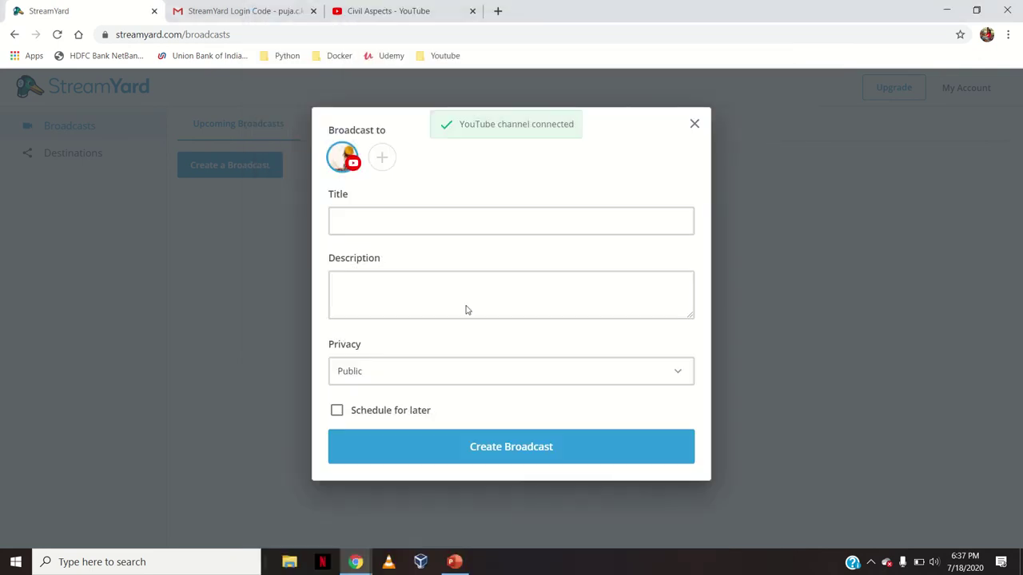
- Title the broadcast "demo of streamyard", leave the description empty and set the privacy to Private
{"action": "left_click", "coordinate": [375, 224]}
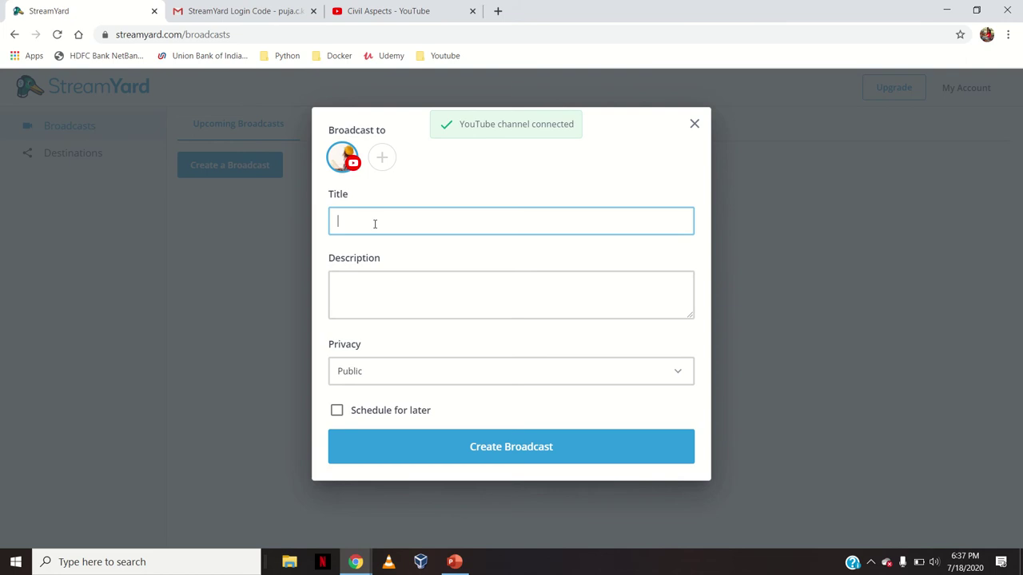
{"action": "type", "text": "demo of streamyard"}
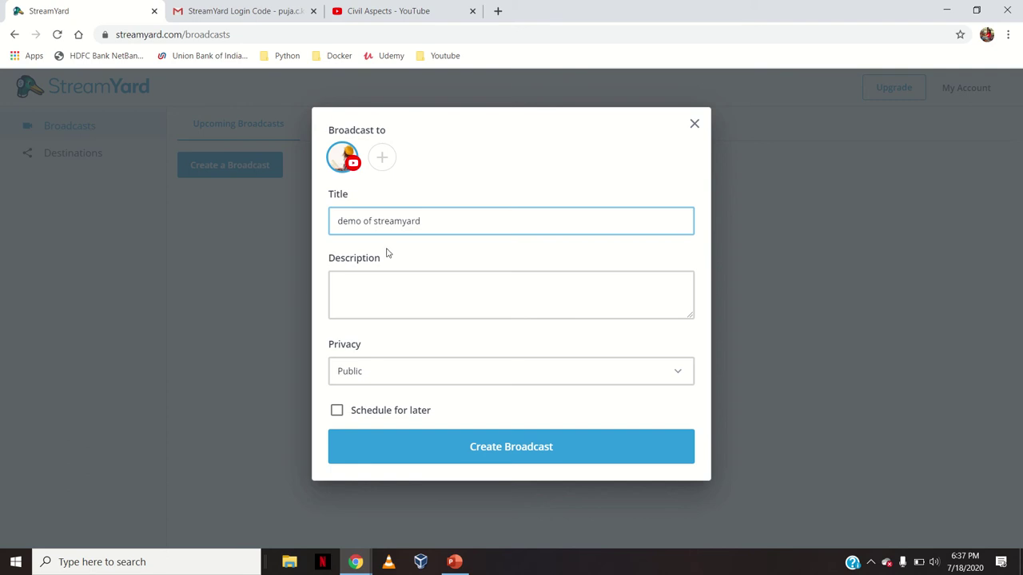
{"action": "left_click", "coordinate": [387, 289]}
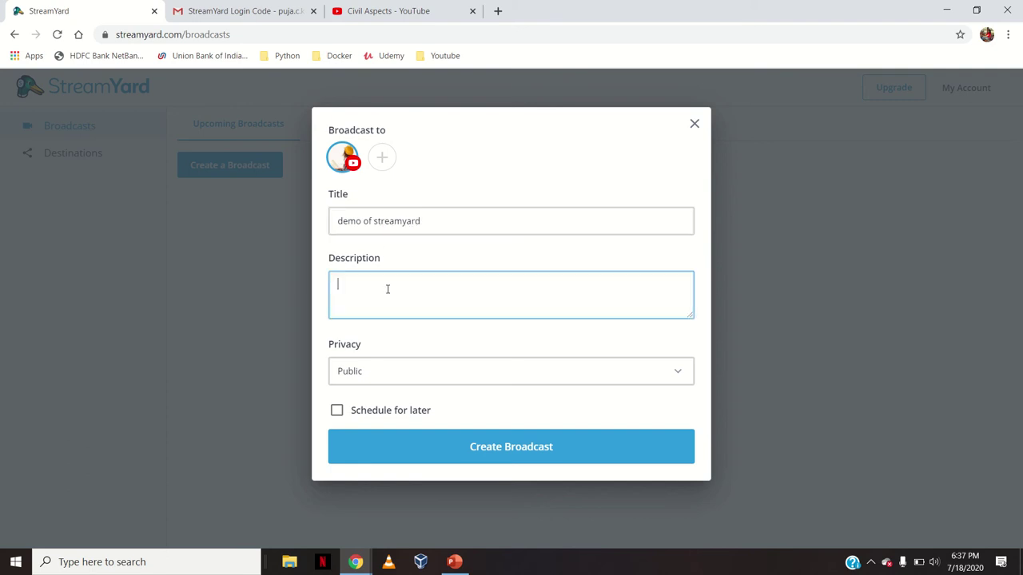
{"action": "left_click", "coordinate": [452, 373]}
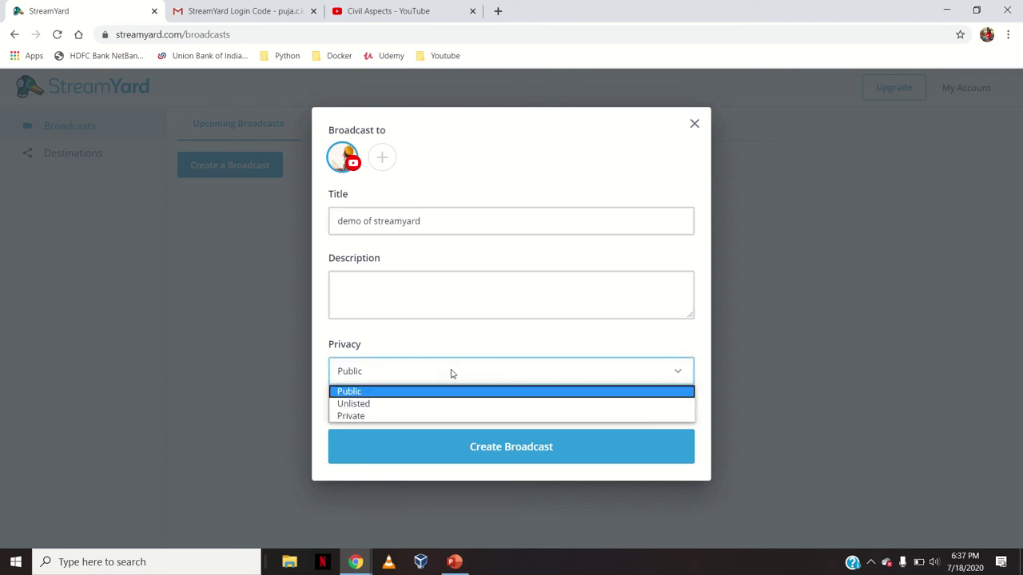
{"action": "left_click", "coordinate": [395, 415]}
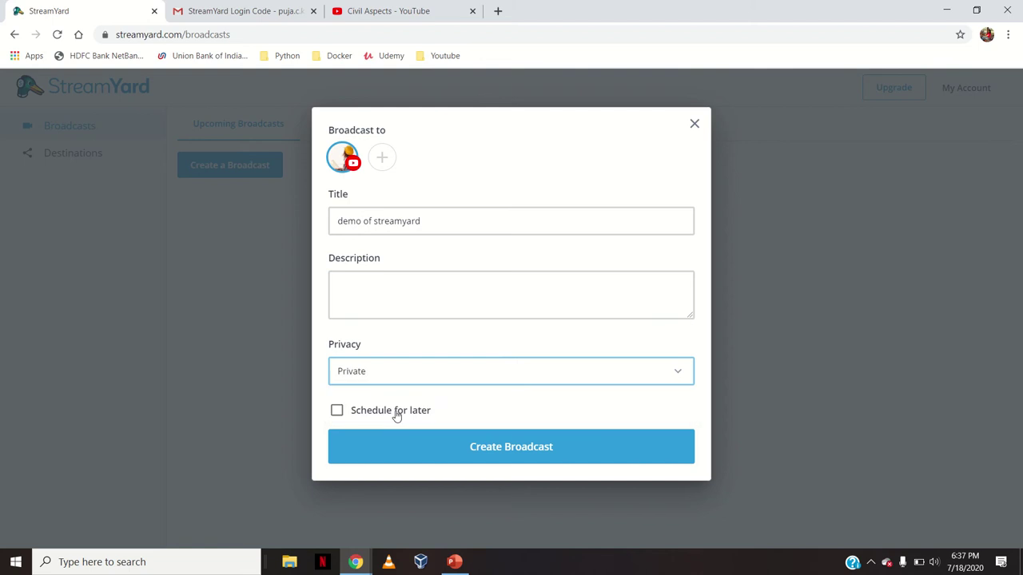
- Schedule the broadcast for later with the default start time and create it
{"action": "left_click", "coordinate": [336, 412]}
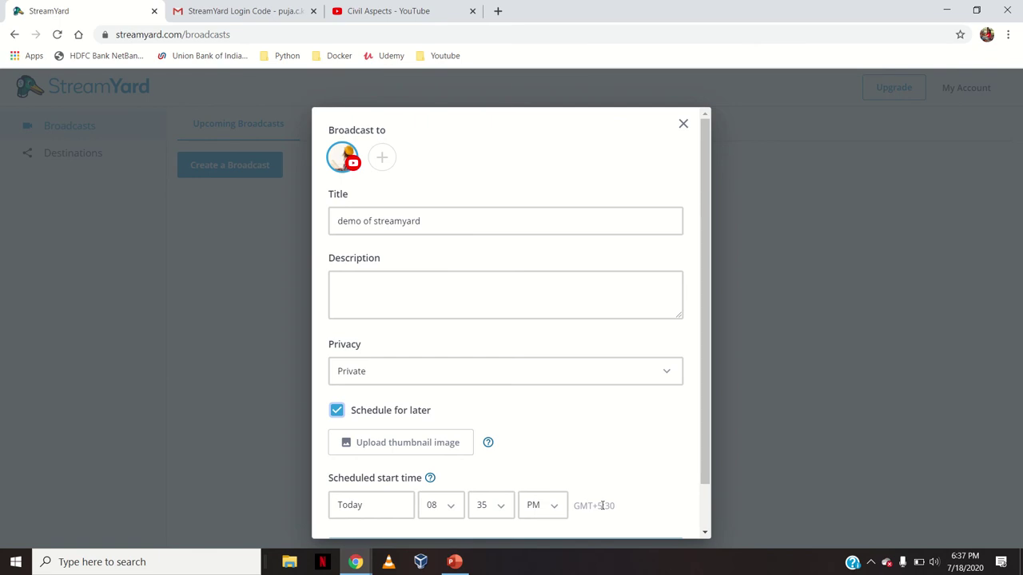
{"action": "left_click_drag", "start_coordinate": [708, 451], "coordinate": [705, 502]}
{"action": "left_click", "coordinate": [456, 513]}
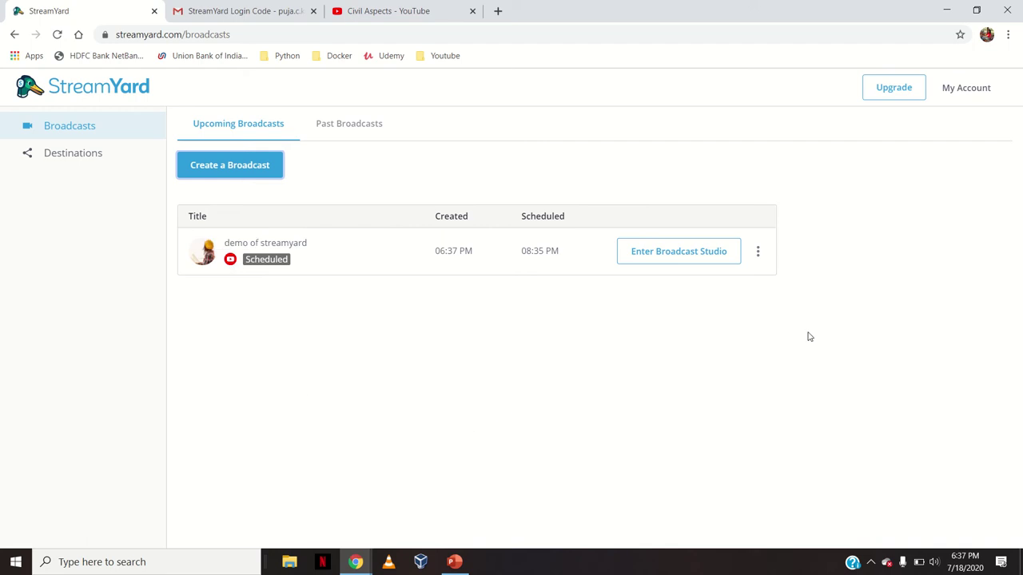
- Open the studio's camera and mic check for the "demo of streamyard" broadcast and turn the camera off
{"action": "left_click", "coordinate": [673, 260]}
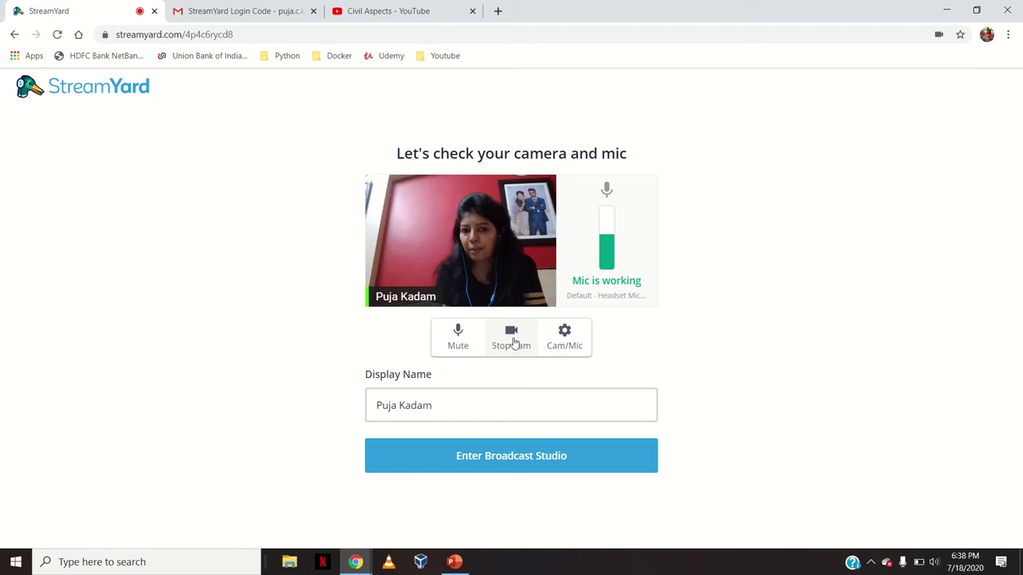
{"action": "left_click", "coordinate": [513, 337]}
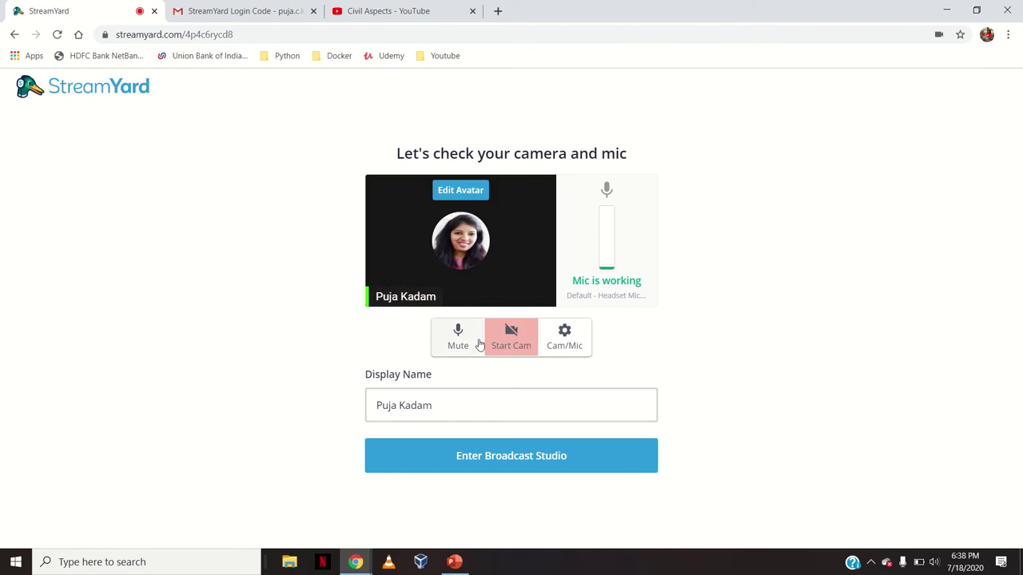
- Review the camera and audio device settings without changing them
{"action": "left_click", "coordinate": [582, 342]}
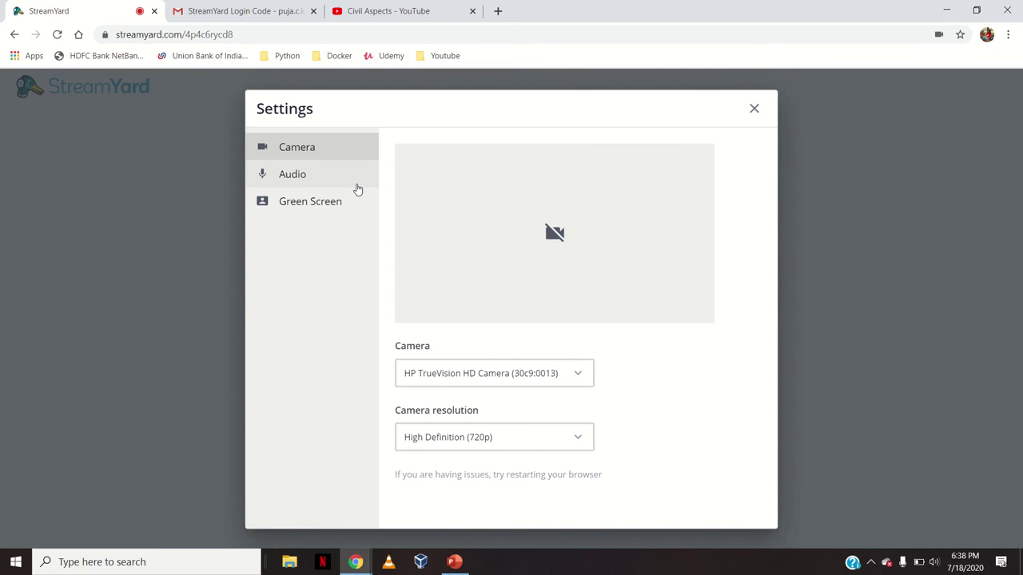
{"action": "left_click", "coordinate": [326, 173]}
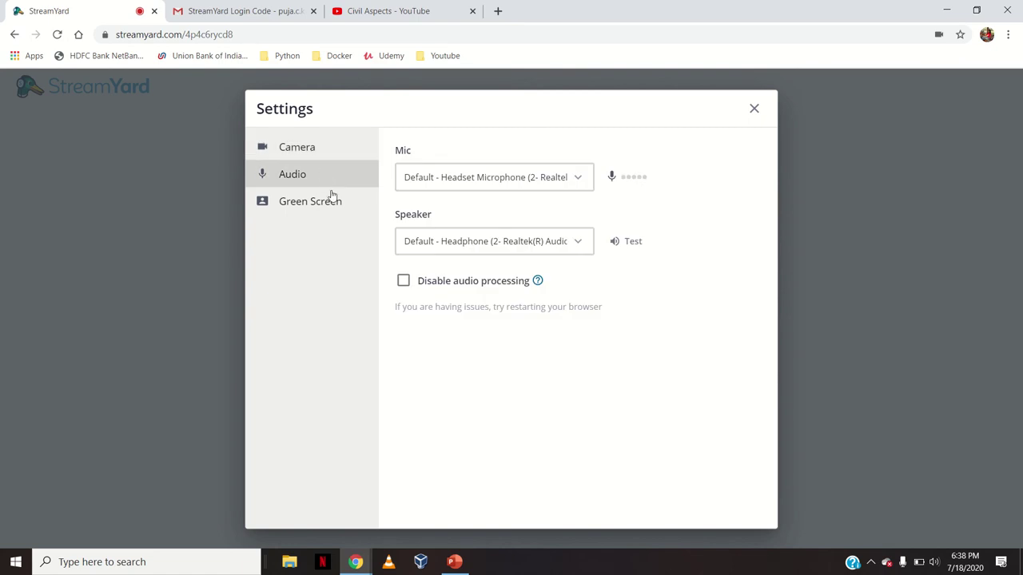
{"action": "left_click", "coordinate": [756, 112]}
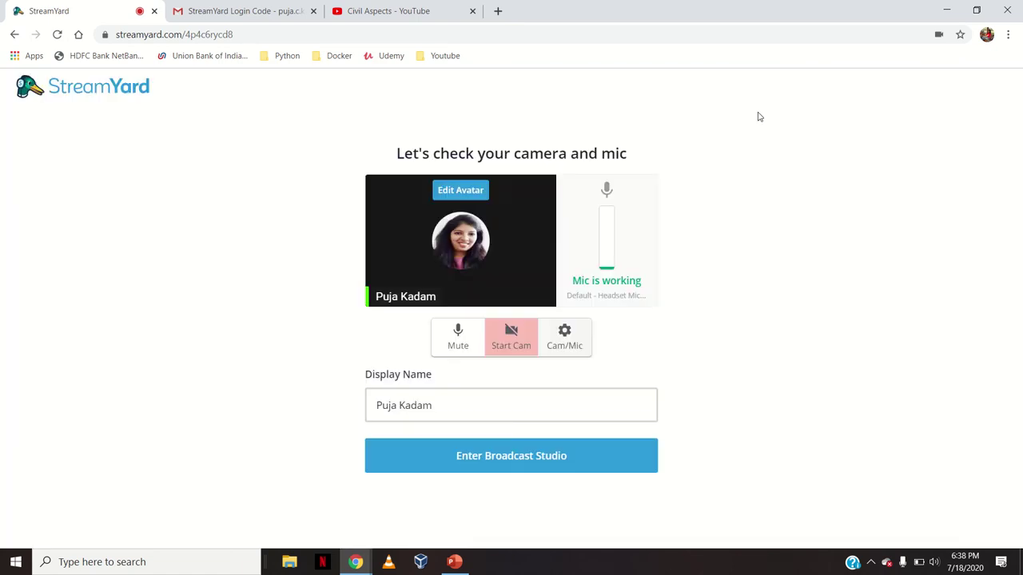
- Enter the broadcast studio with the prefilled display name and dismiss the hint about joining the stream
{"action": "left_click", "coordinate": [461, 408]}
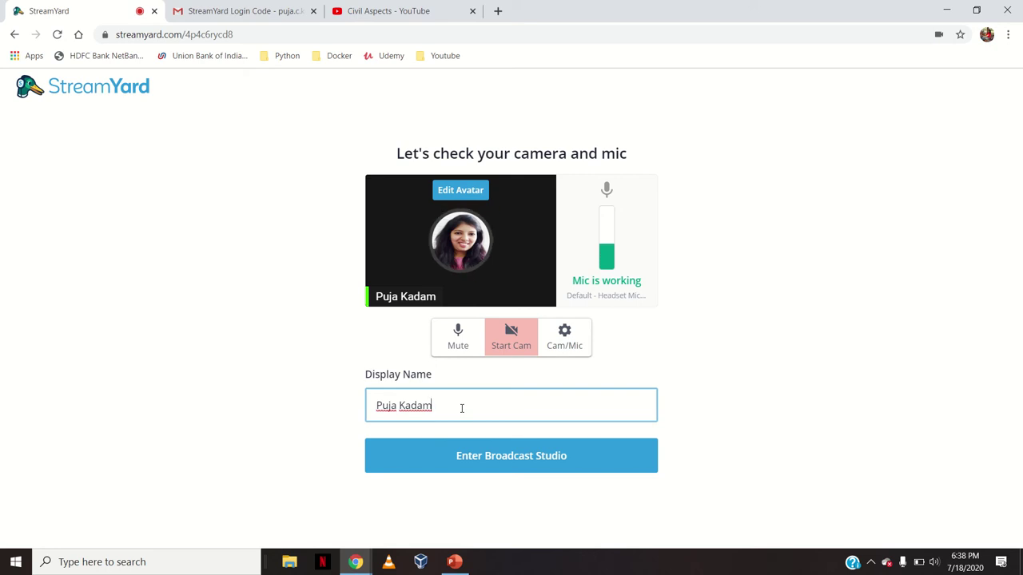
{"action": "left_click", "coordinate": [557, 457]}
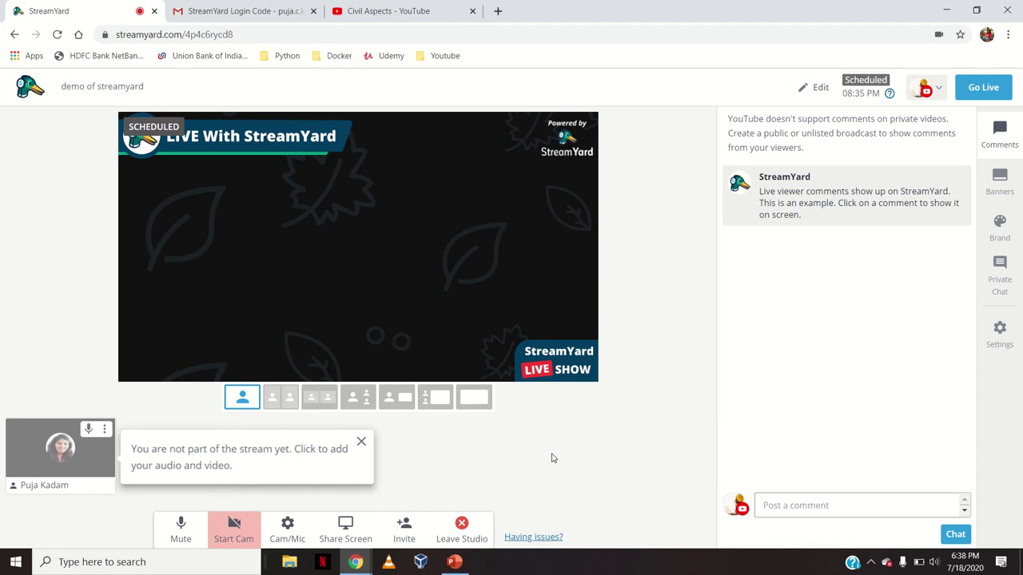
{"action": "left_click", "coordinate": [361, 442]}
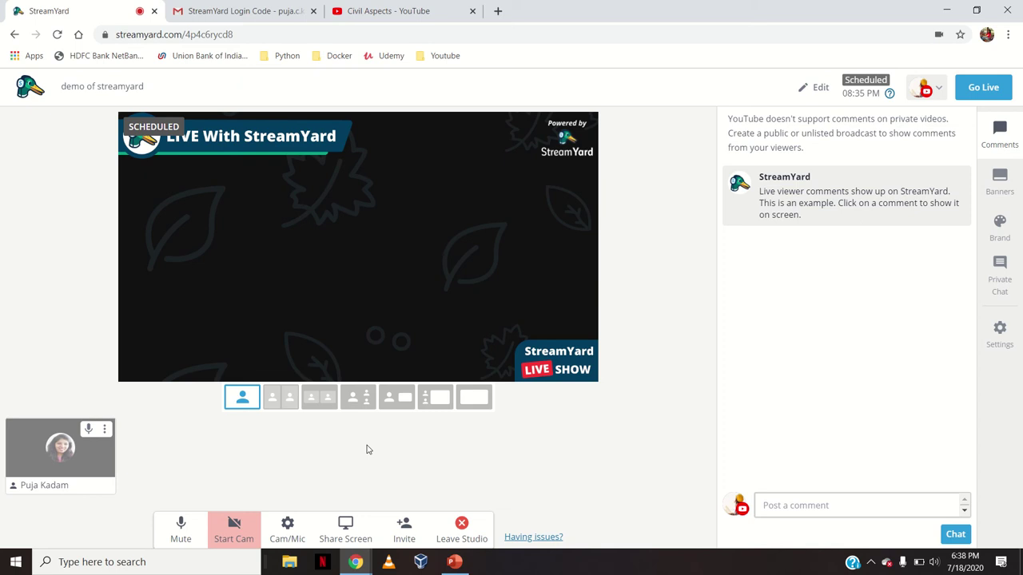
- View the guest invitation link for the broadcast studio, highlight it, and close the invitation
{"action": "left_click", "coordinate": [405, 530]}
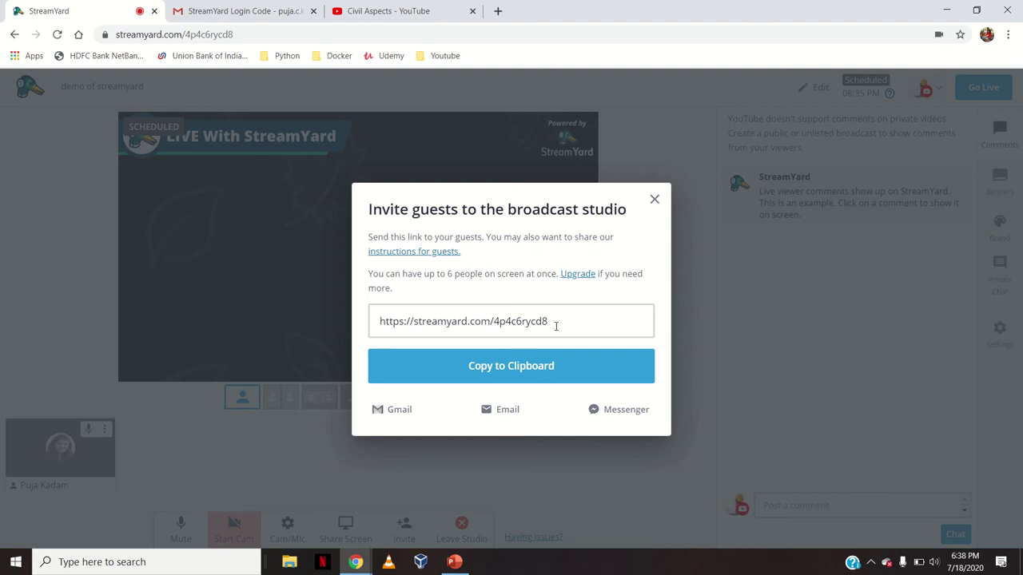
{"action": "left_click_drag", "start_coordinate": [559, 325], "coordinate": [361, 331]}
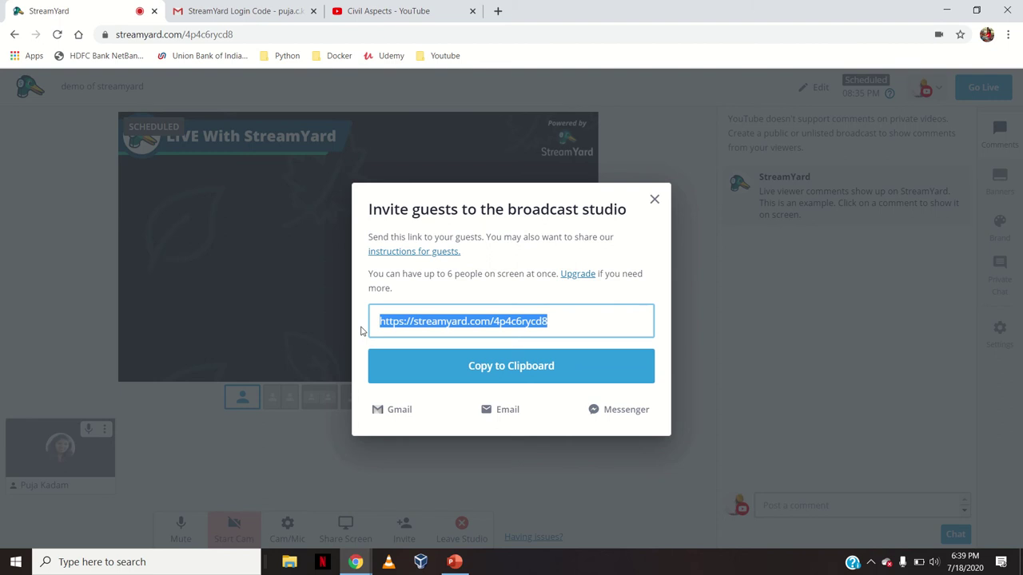
{"action": "left_click", "coordinate": [655, 199]}
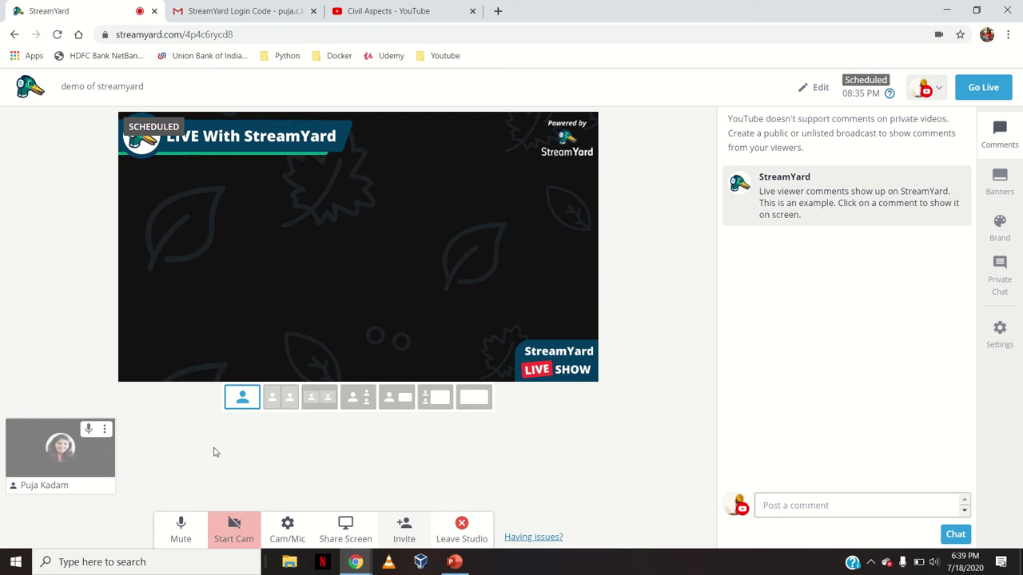
- Add the host to the stream and keep the current photo as the camera-off avatar
{"action": "mouse_move", "coordinate": [75, 457]}
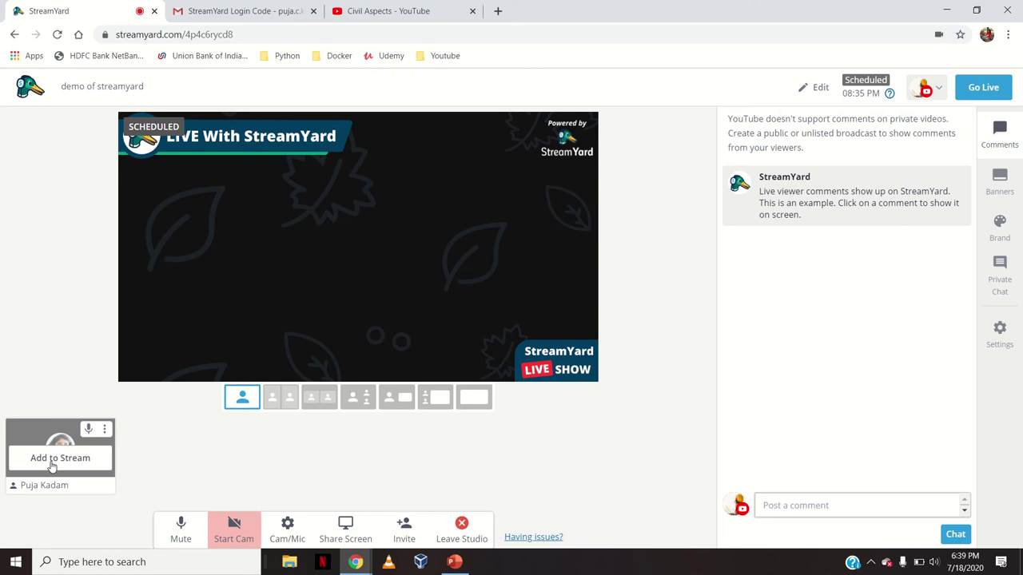
{"action": "left_click", "coordinate": [50, 465]}
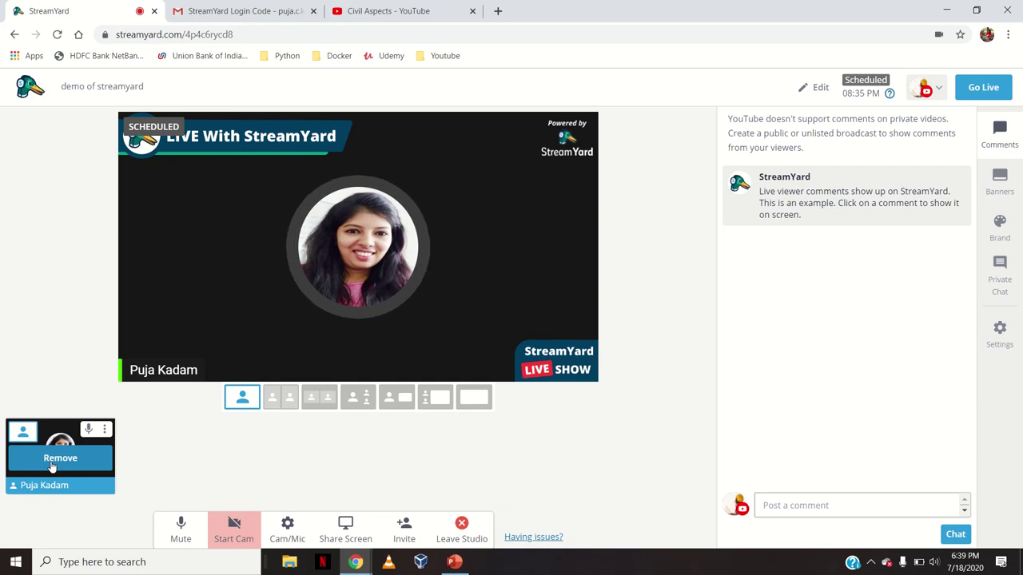
{"action": "left_click", "coordinate": [109, 432]}
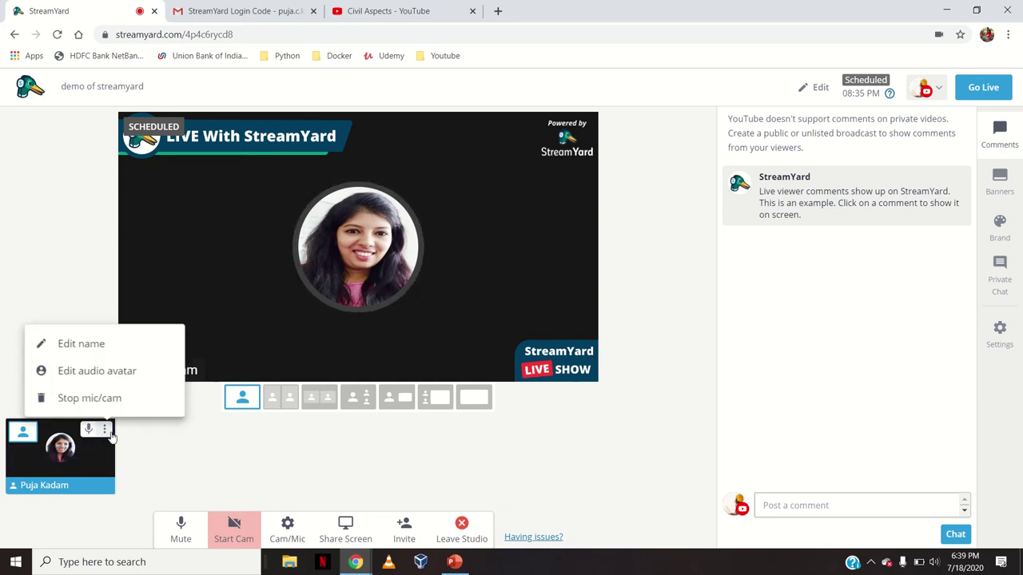
{"action": "left_click", "coordinate": [111, 373]}
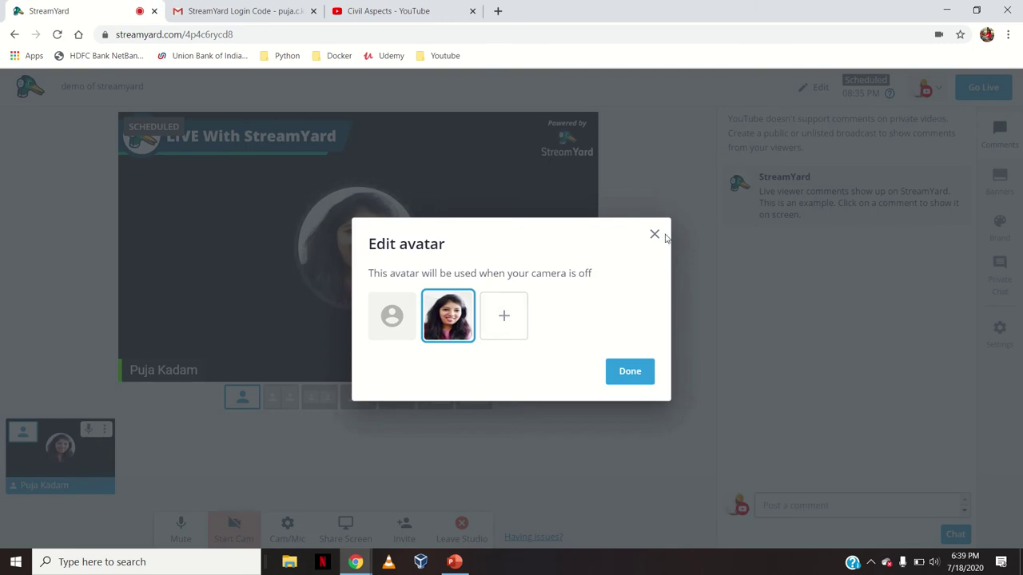
{"action": "left_click", "coordinate": [632, 372]}
- Remove the host from the stream, dismiss the audio tip, and add the host back
{"action": "mouse_move", "coordinate": [83, 464]}
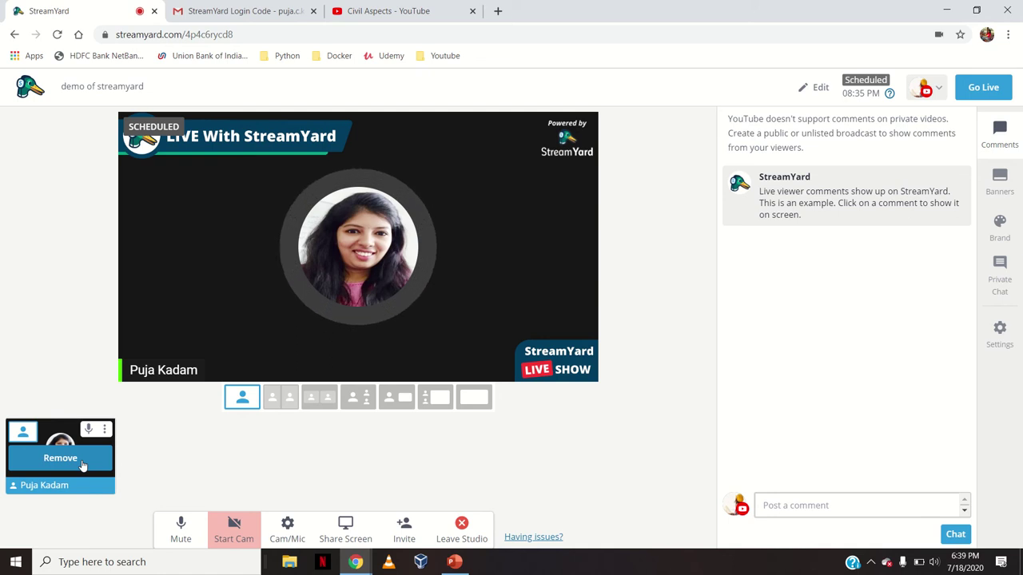
{"action": "left_click", "coordinate": [60, 458]}
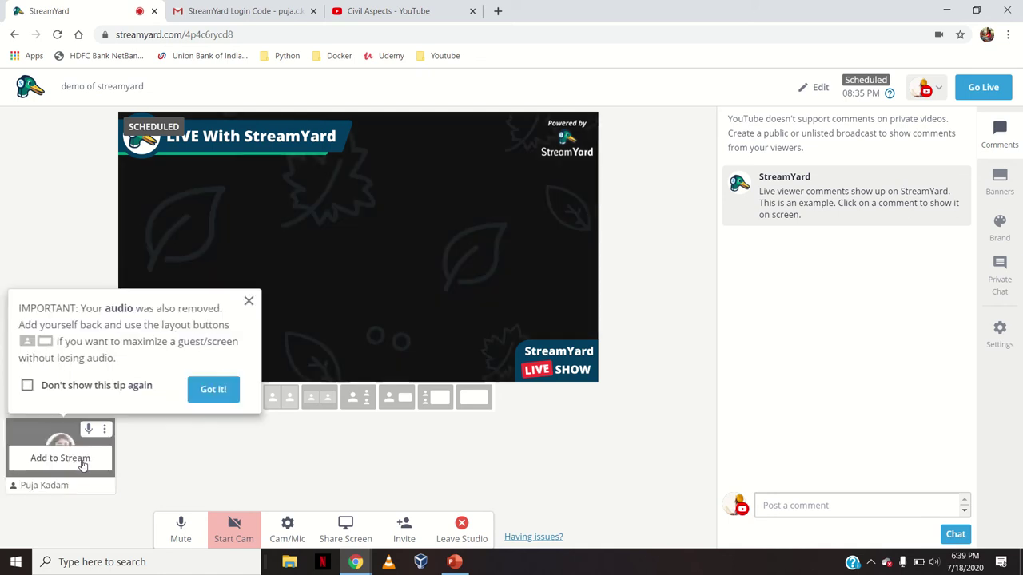
{"action": "left_click", "coordinate": [248, 302]}
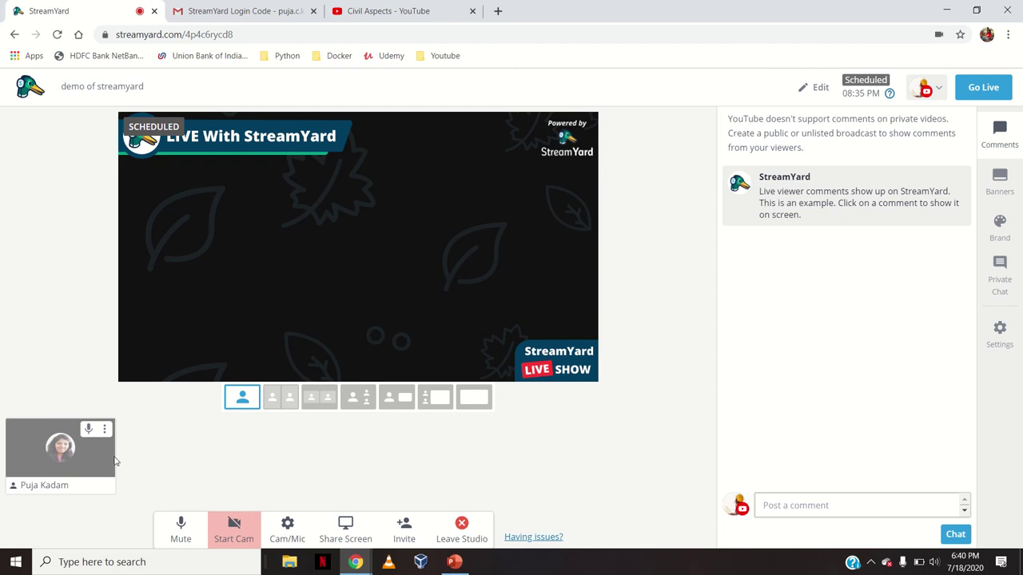
{"action": "mouse_move", "coordinate": [64, 464]}
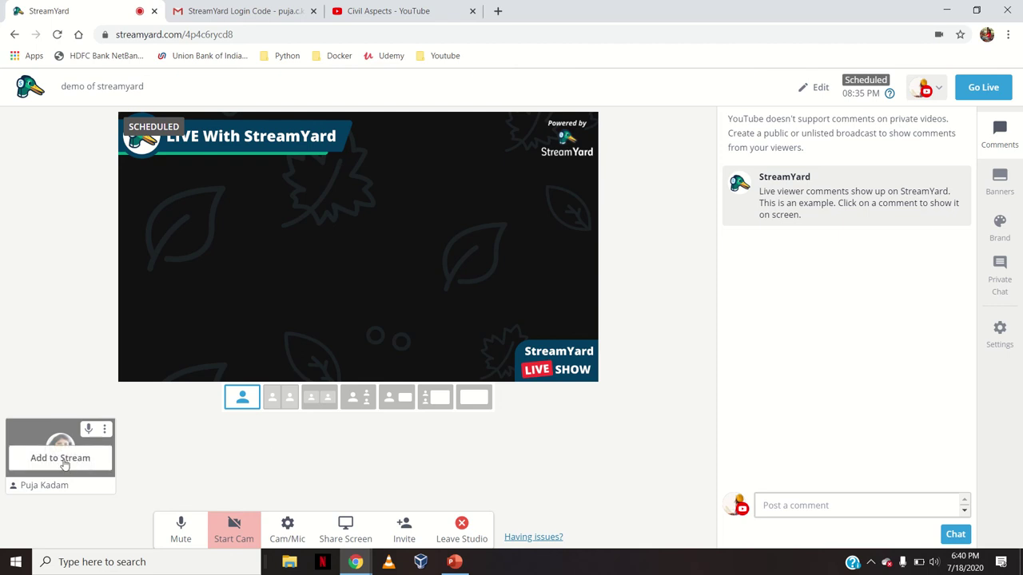
{"action": "left_click", "coordinate": [64, 458]}
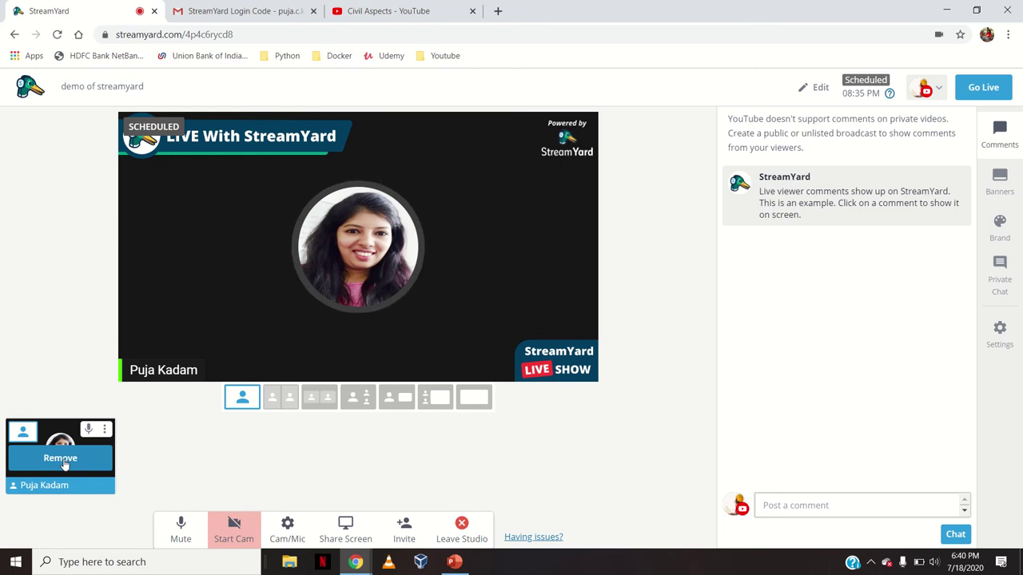
- Try the multi-participant stage layouts one by one, ending on the participant and screen side-by-side layout
{"action": "left_click", "coordinate": [279, 397]}
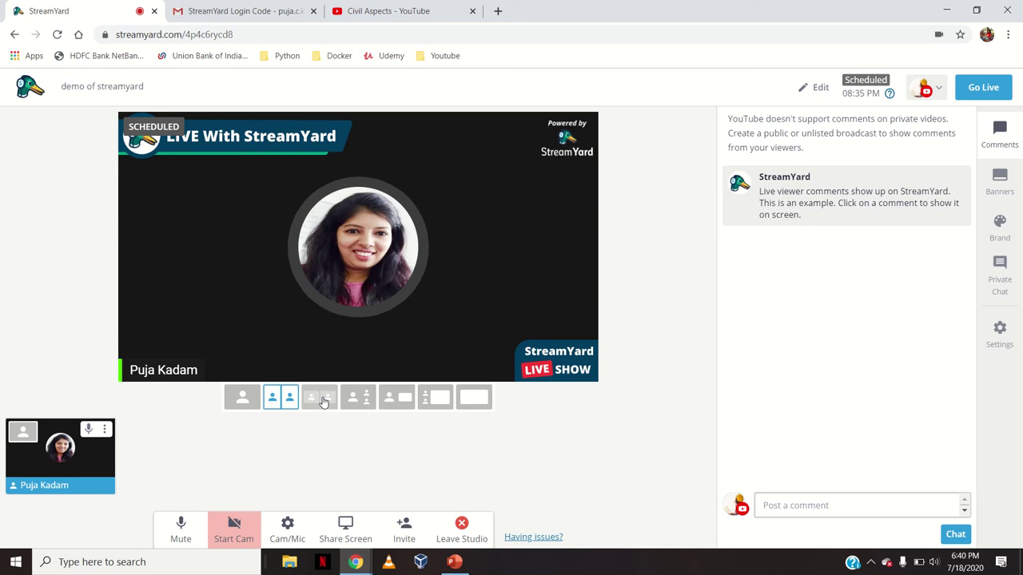
{"action": "left_click", "coordinate": [320, 398]}
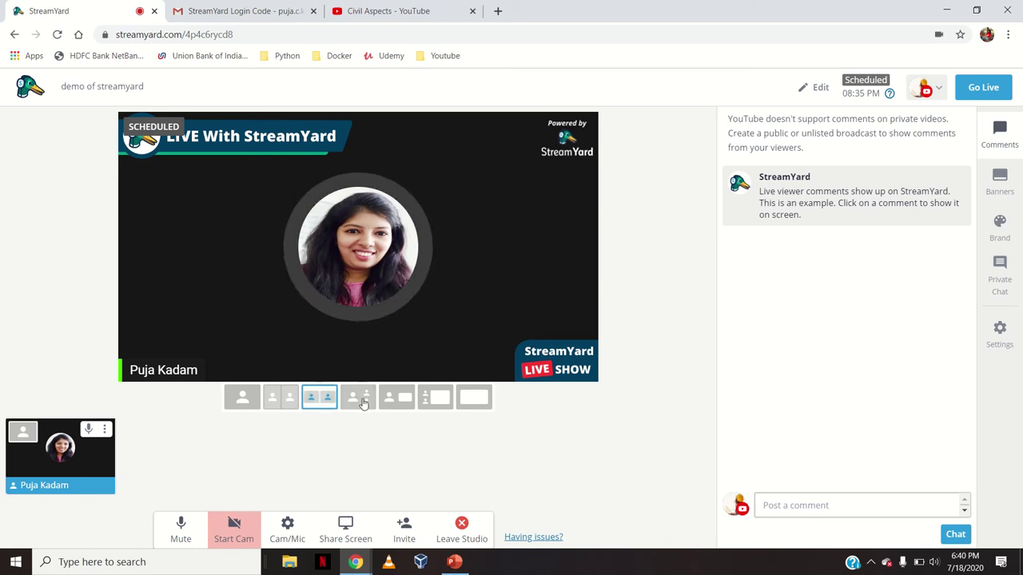
{"action": "left_click", "coordinate": [358, 399]}
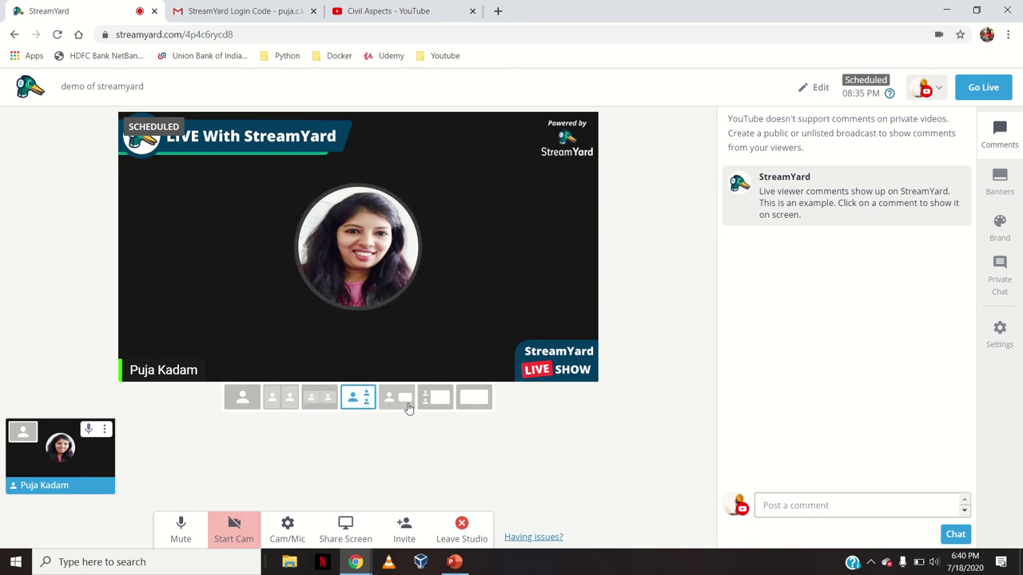
{"action": "left_click", "coordinate": [407, 408]}
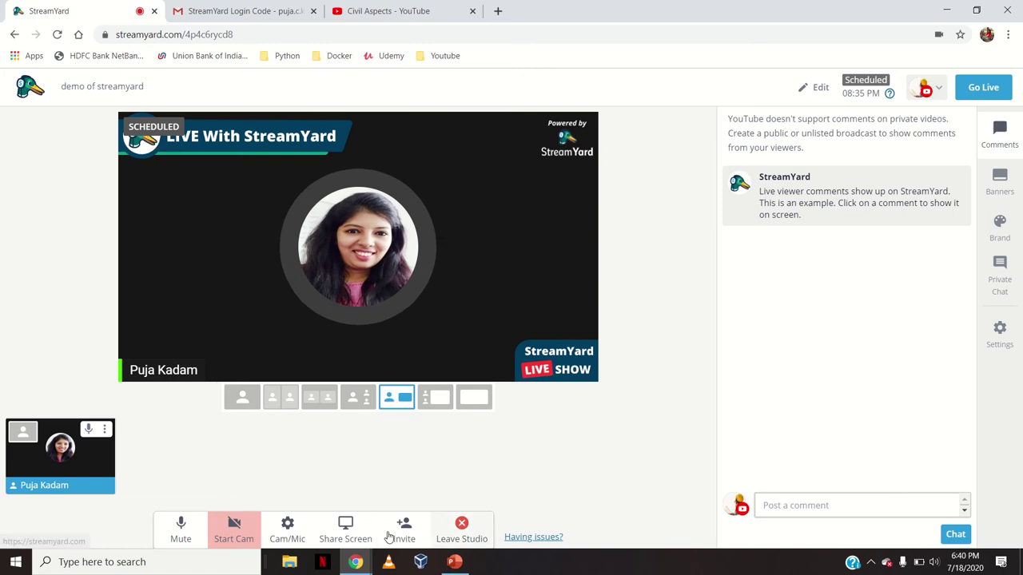
- Share the entire screen without audio in the studio after checking the application window options
{"action": "left_click", "coordinate": [345, 529]}
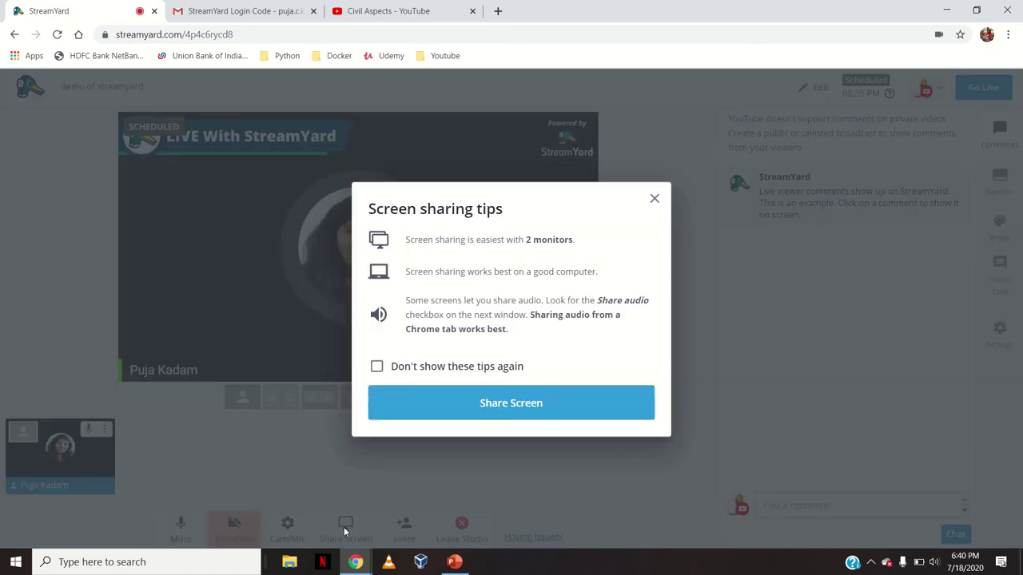
{"action": "left_click", "coordinate": [546, 405]}
{"action": "left_click", "coordinate": [407, 209]}
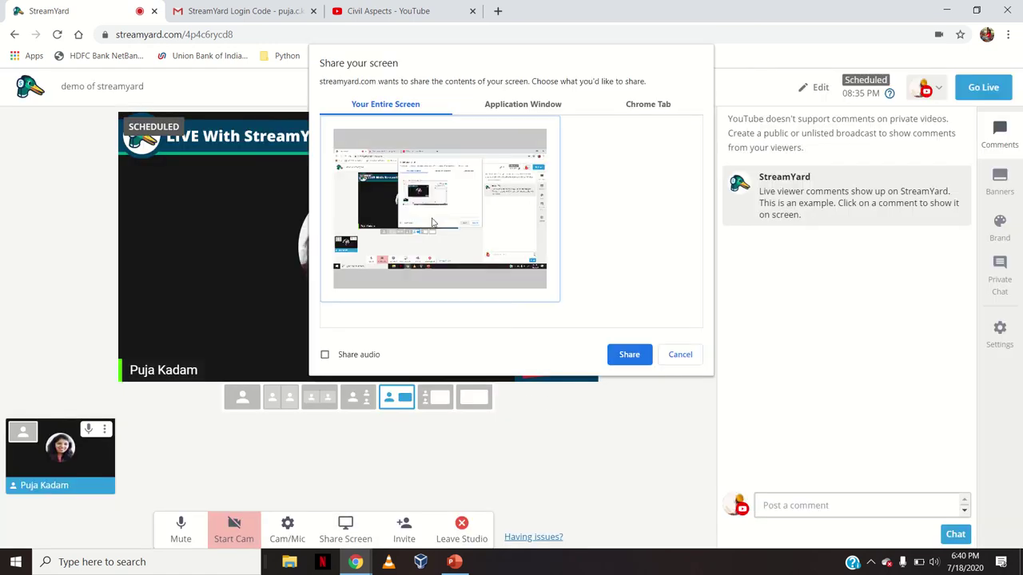
{"action": "left_click", "coordinate": [520, 107]}
{"action": "left_click", "coordinate": [654, 105]}
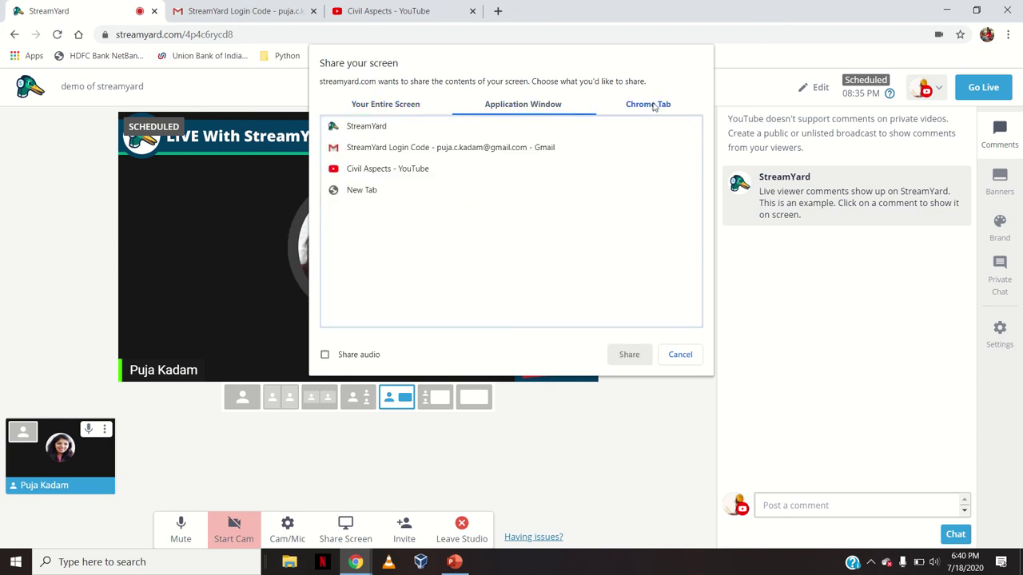
{"action": "left_click", "coordinate": [400, 108]}
{"action": "left_click", "coordinate": [440, 209]}
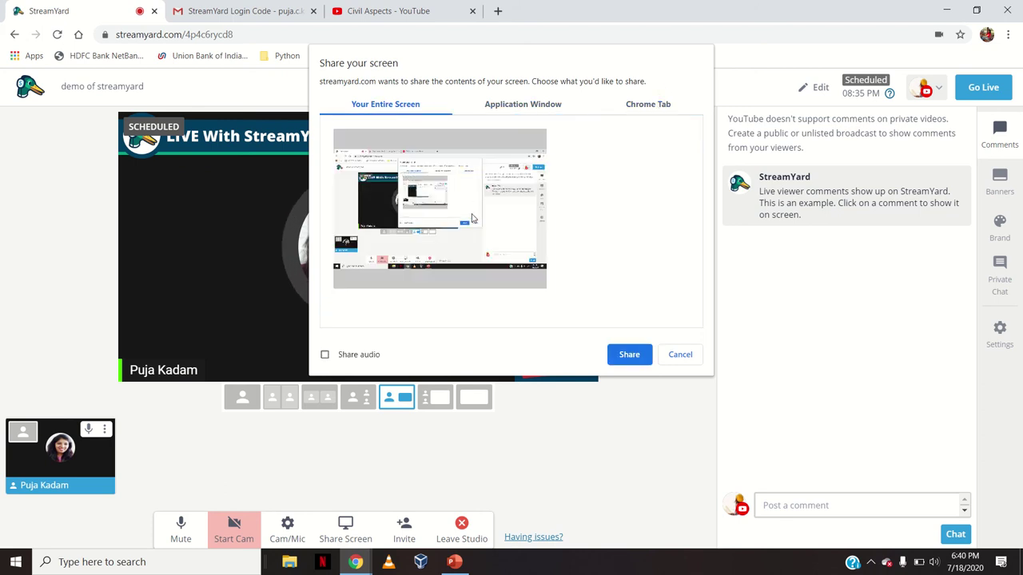
{"action": "left_click", "coordinate": [629, 355]}
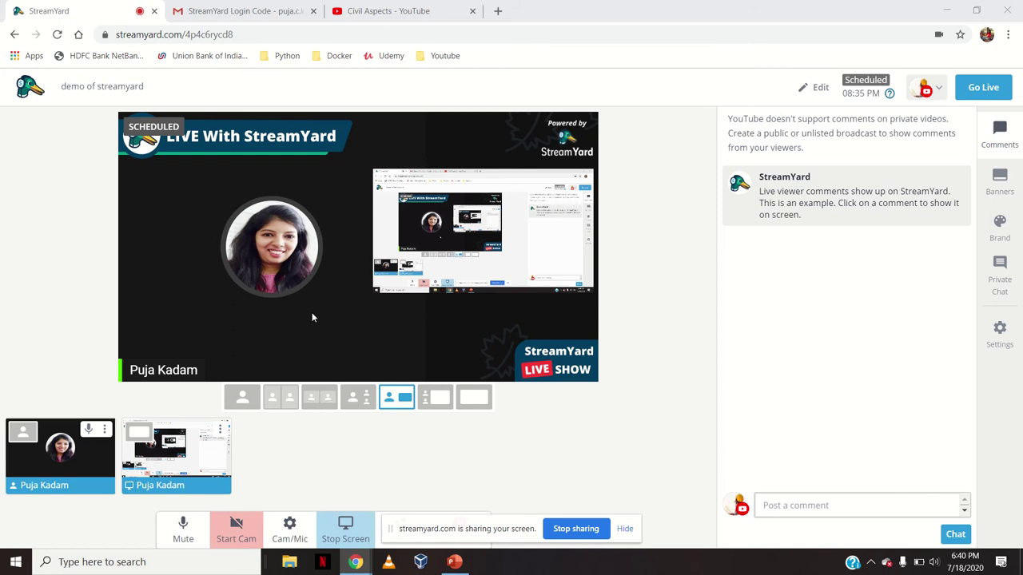
- Show the shared screen large beside a small participant view, switch it to full screen, and stop sharing
{"action": "left_click", "coordinate": [429, 398]}
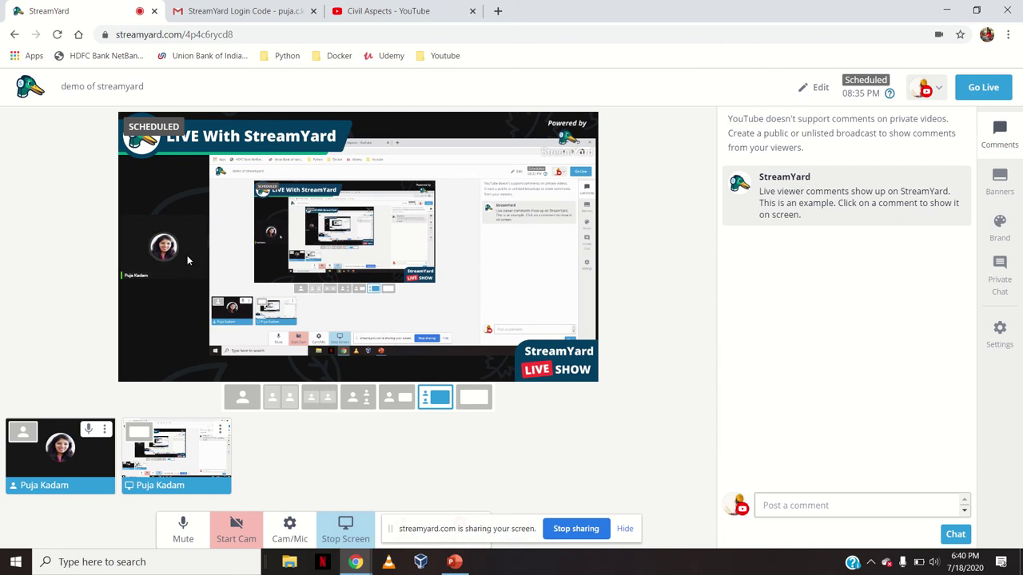
{"action": "left_click", "coordinate": [473, 398]}
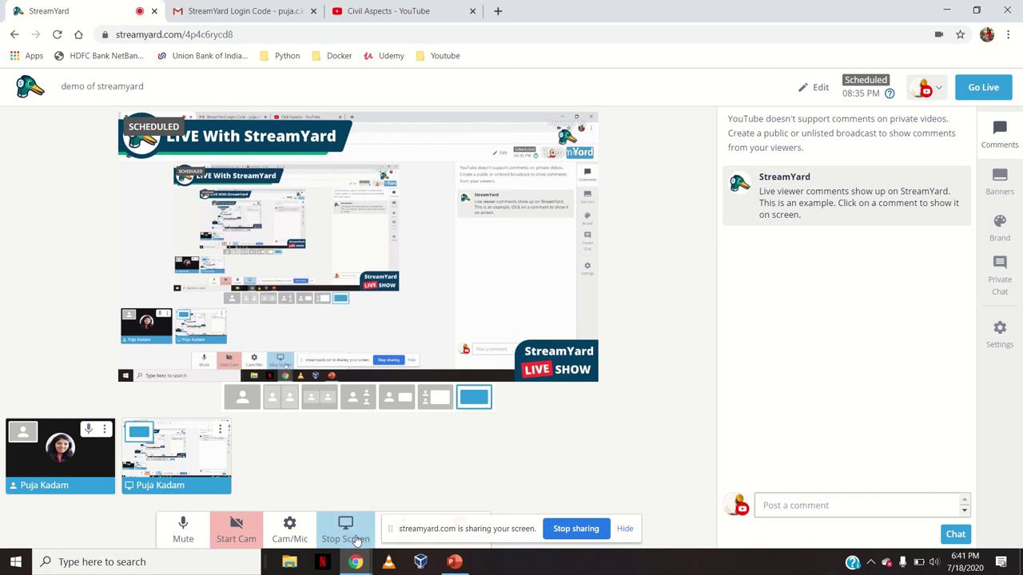
{"action": "left_click", "coordinate": [357, 540]}
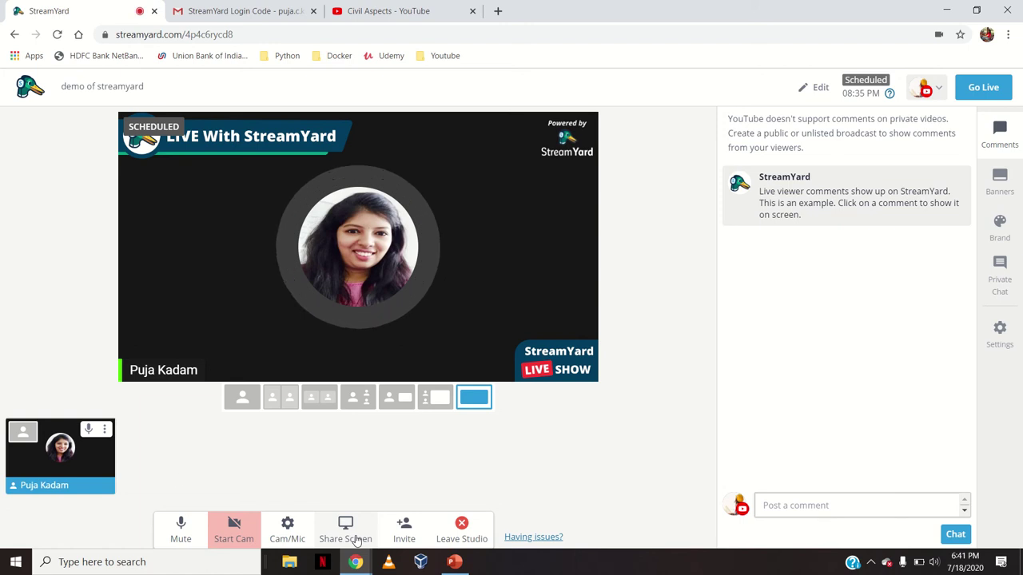
- Take the host off the stage, acknowledge the audio removal tip, and return the host to the stream
{"action": "mouse_move", "coordinate": [32, 470]}
{"action": "left_click", "coordinate": [36, 467]}
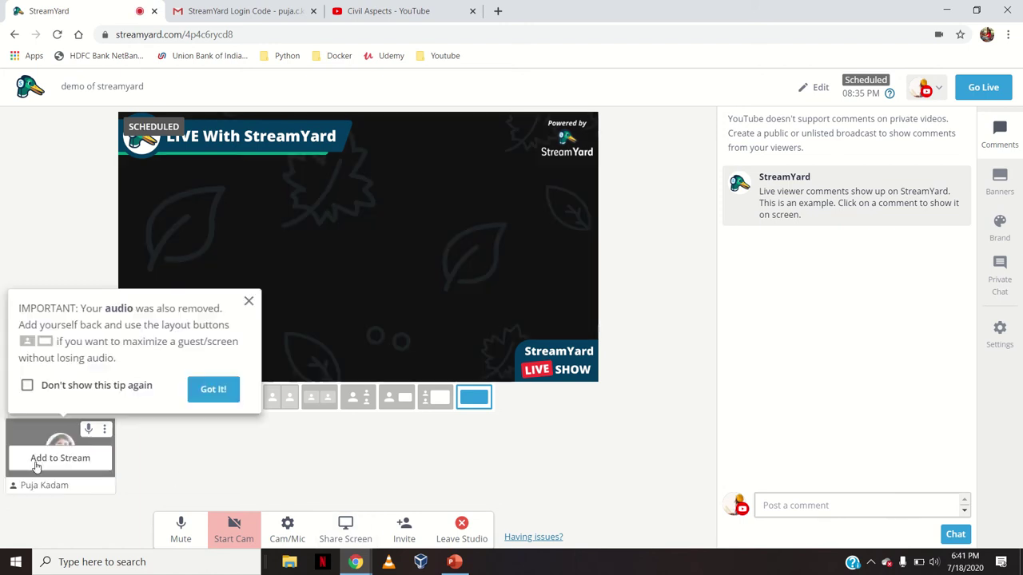
{"action": "left_click", "coordinate": [213, 389]}
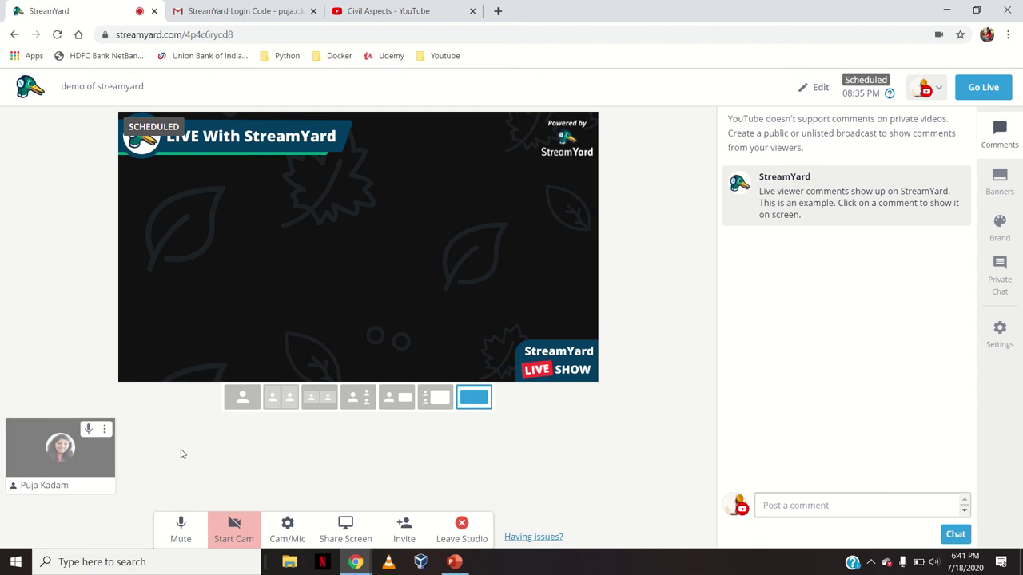
{"action": "mouse_move", "coordinate": [70, 461]}
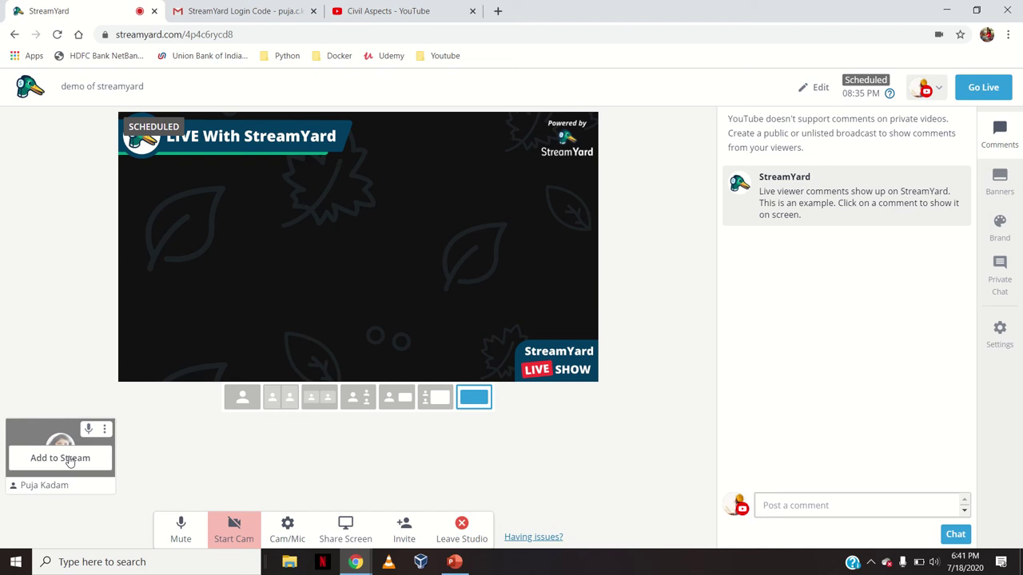
{"action": "left_click", "coordinate": [70, 461]}
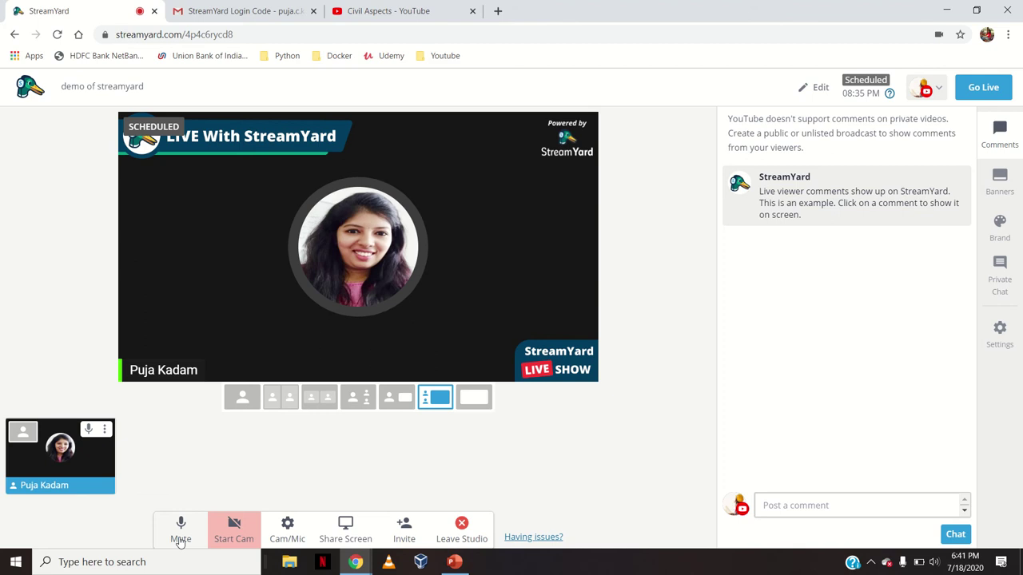
- Review the studio's general, camera, audio and green screen settings, and close them without changes
{"action": "left_click", "coordinate": [287, 532]}
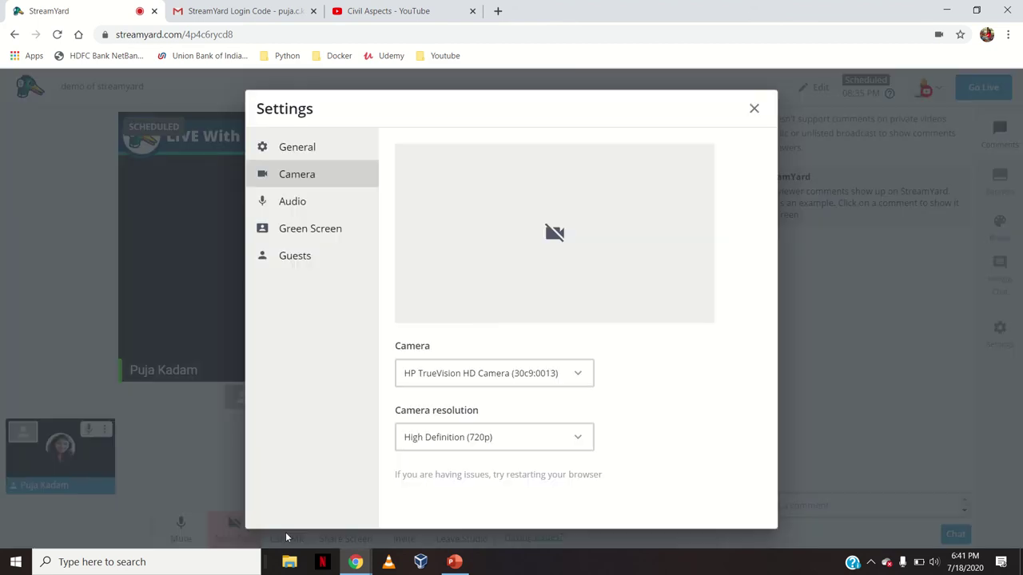
{"action": "left_click", "coordinate": [320, 153]}
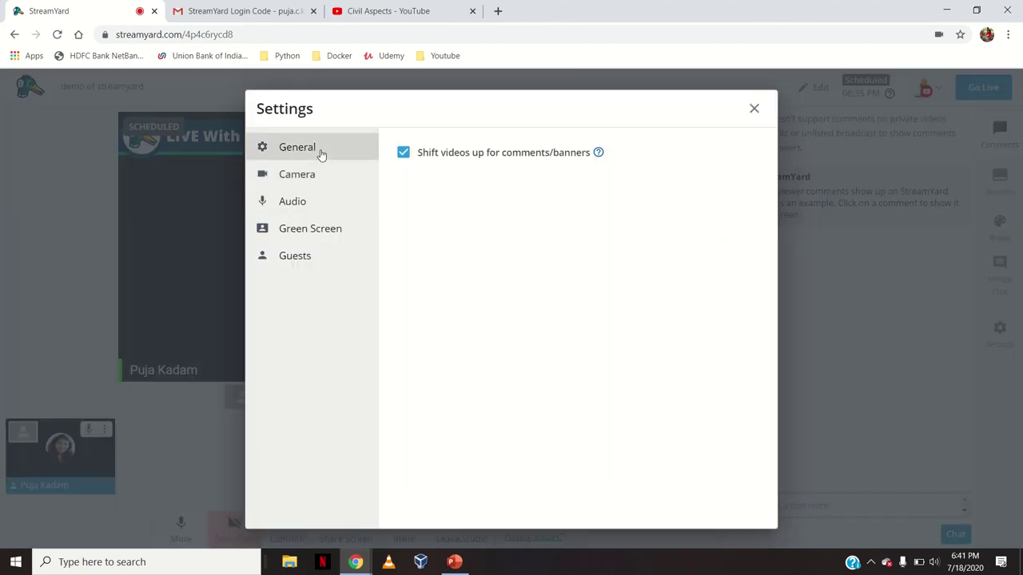
{"action": "left_click", "coordinate": [320, 167]}
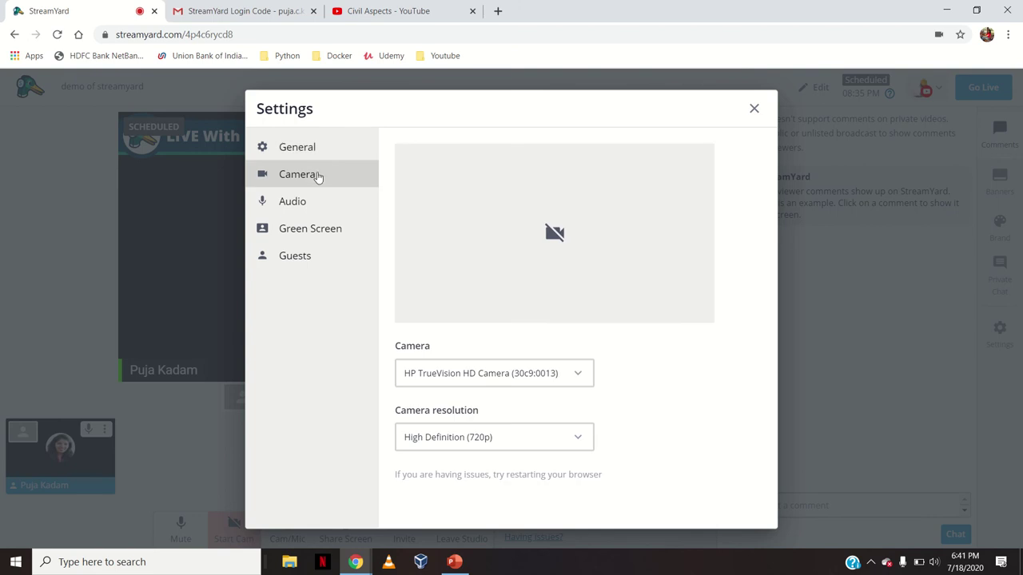
{"action": "left_click", "coordinate": [319, 201]}
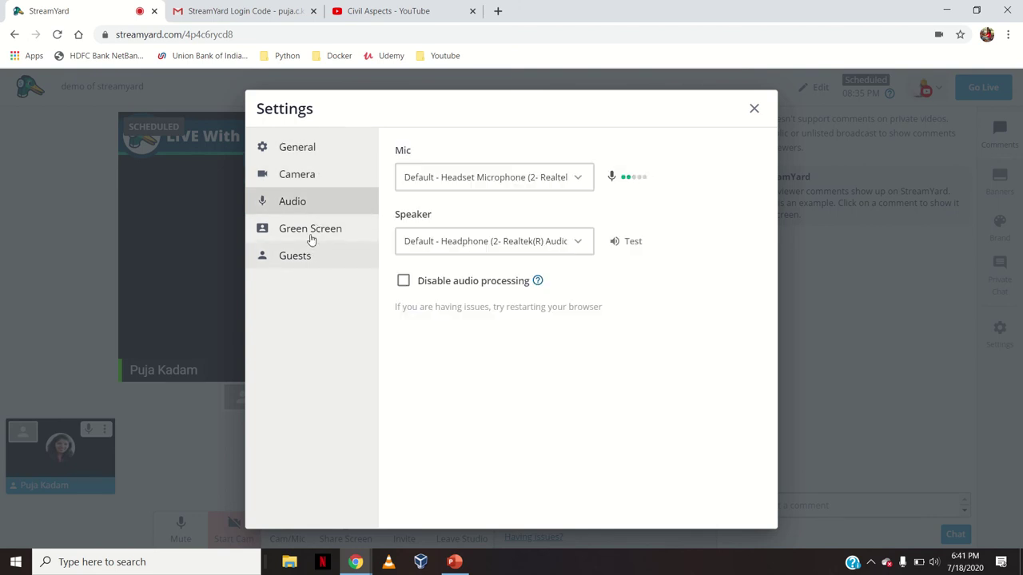
{"action": "left_click", "coordinate": [311, 233]}
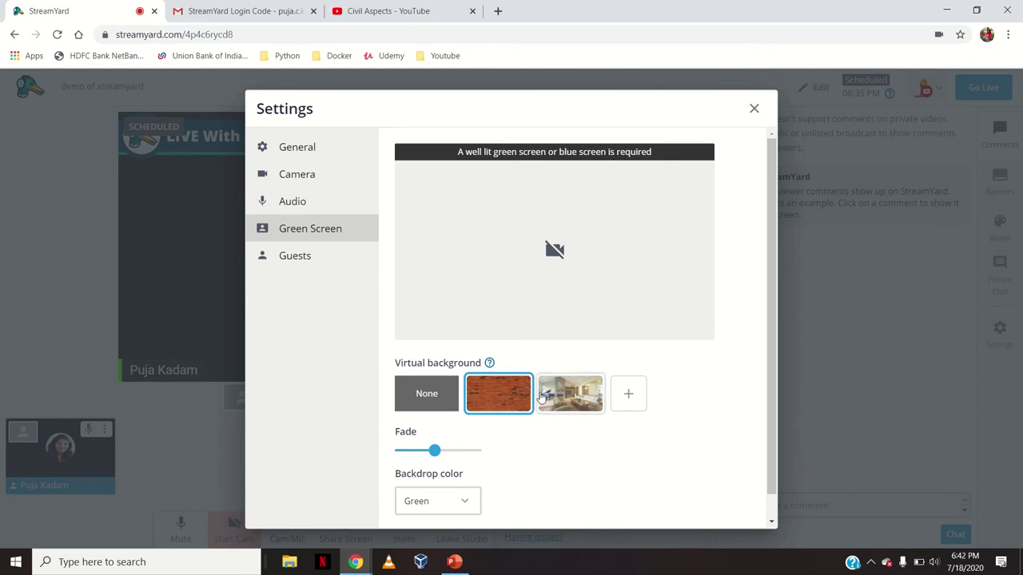
{"action": "left_click", "coordinate": [754, 110]}
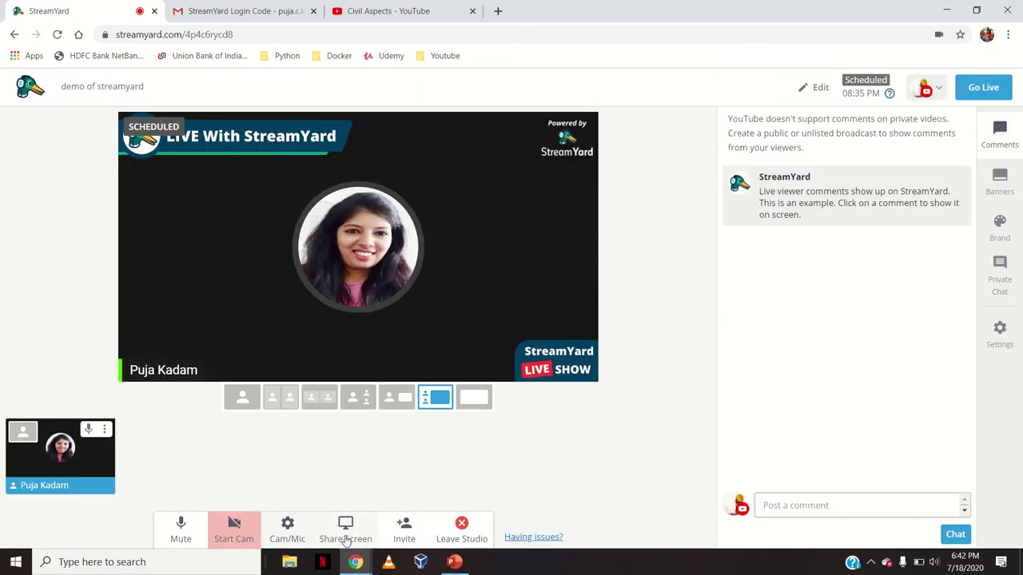
- View the guest invitation link and sharing options for the broadcast studio, and close them
{"action": "left_click", "coordinate": [416, 537]}
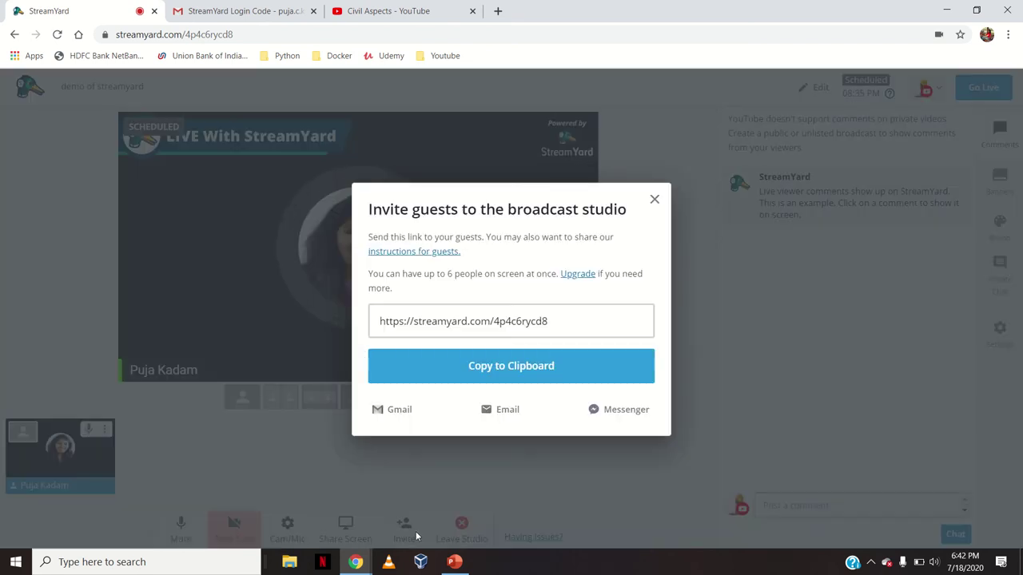
{"action": "left_click", "coordinate": [654, 199]}
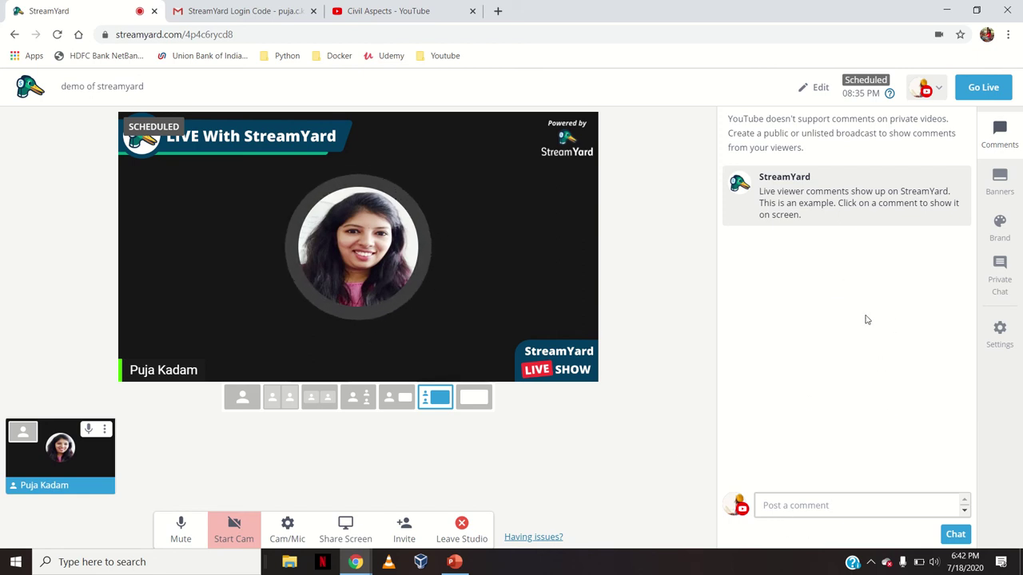
- Create a new banner folder named "demo of streamyard"
{"action": "left_click", "coordinate": [999, 188]}
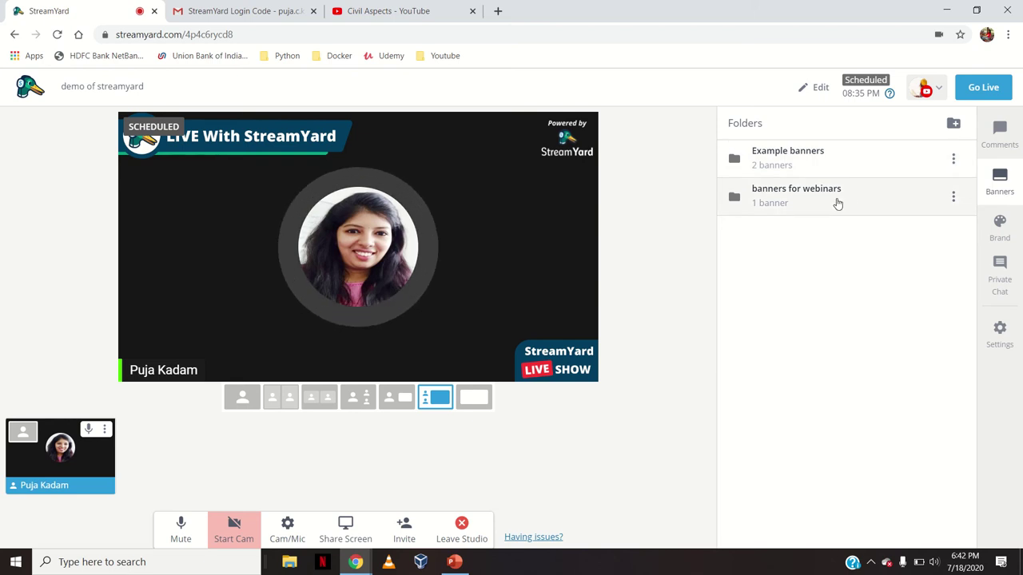
{"action": "left_click", "coordinate": [954, 128]}
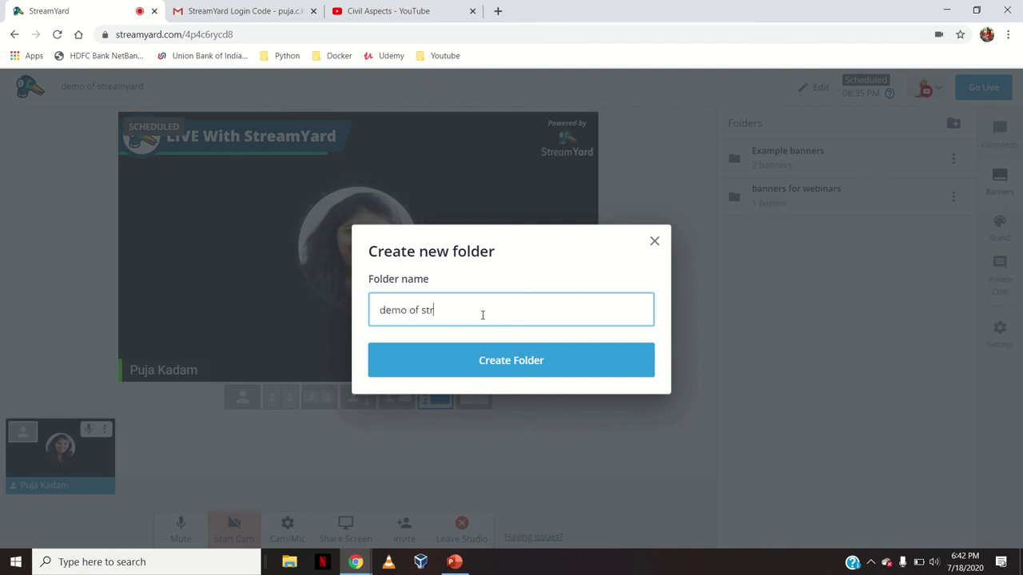
{"action": "left_click", "coordinate": [483, 370]}
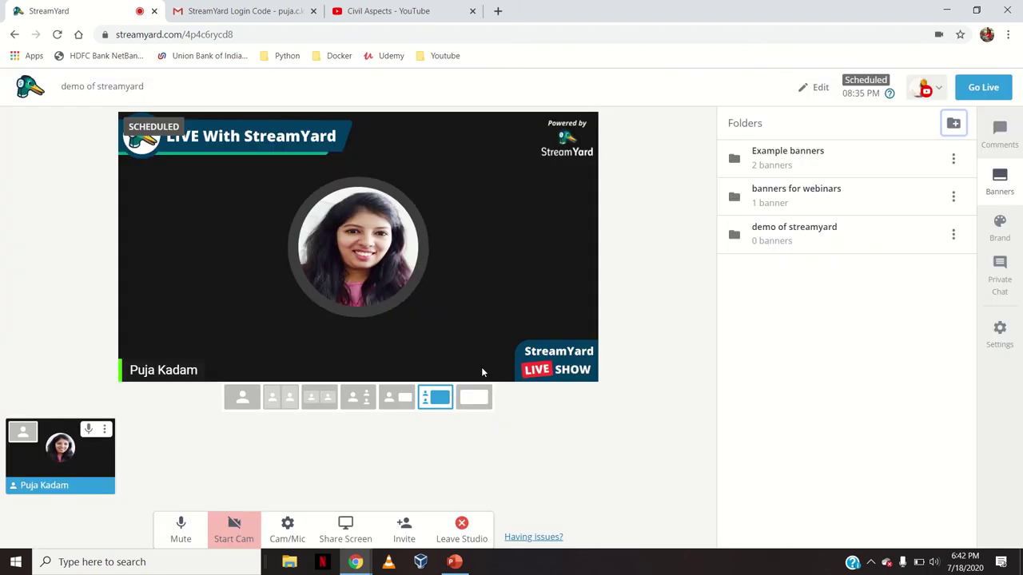
- Add a banner reading "welcome to the demo" to the demo of streamyard folder, set to scroll across the bottom as a ticker
{"action": "left_click", "coordinate": [835, 249]}
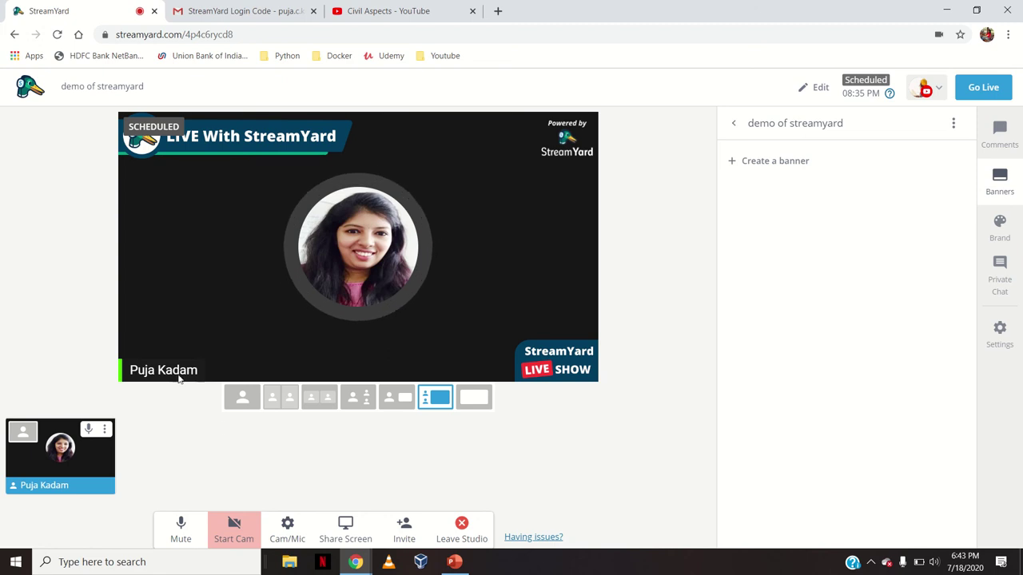
{"action": "left_click", "coordinate": [787, 163]}
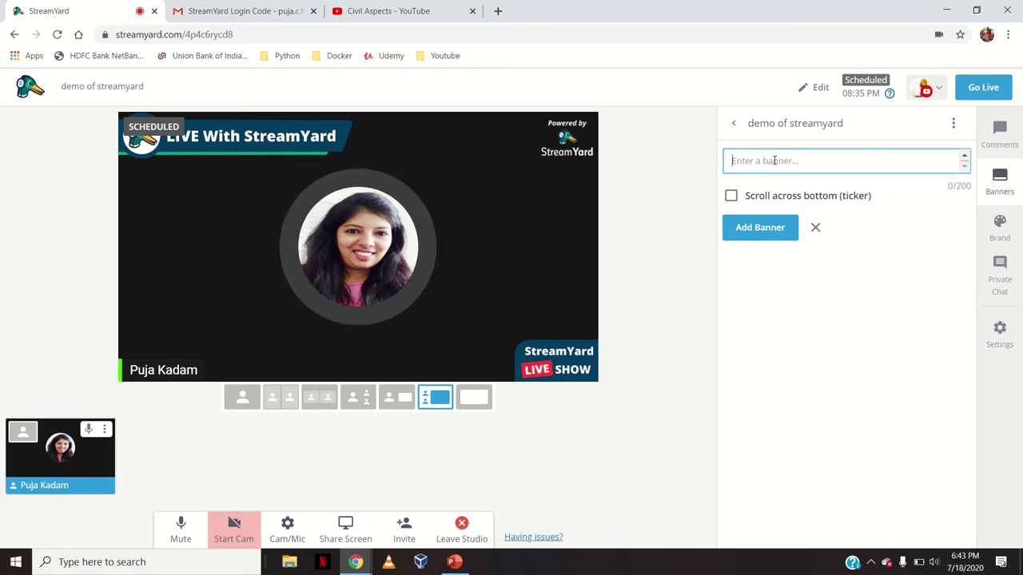
{"action": "type", "text": "wel"}
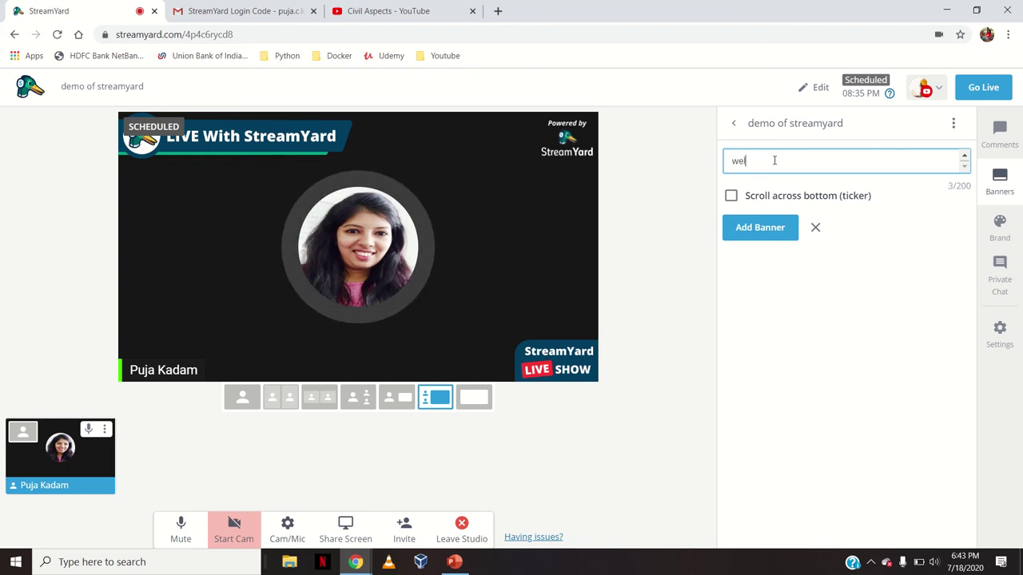
{"action": "type", "text": "come to the demo"}
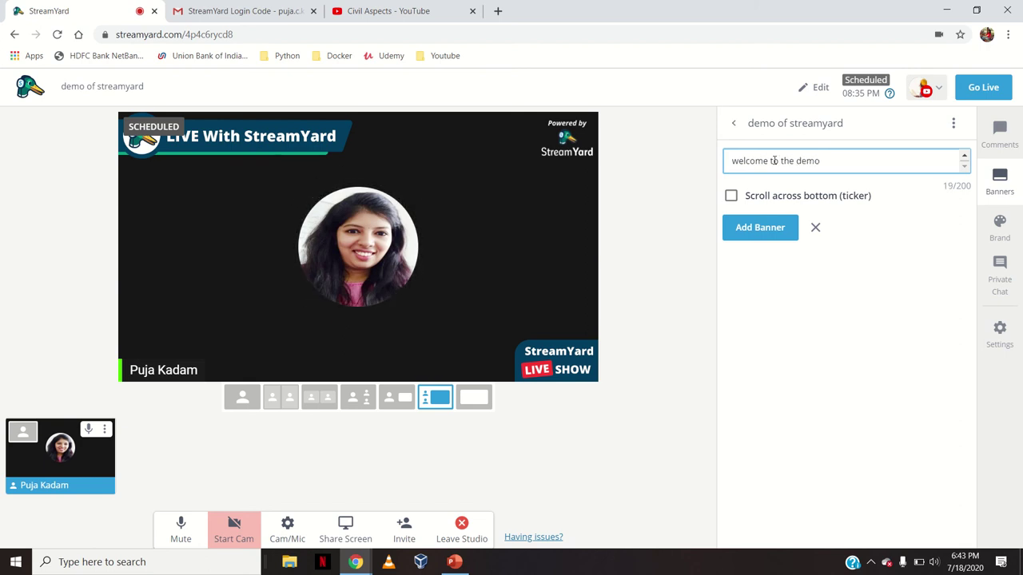
{"action": "left_click", "coordinate": [730, 198]}
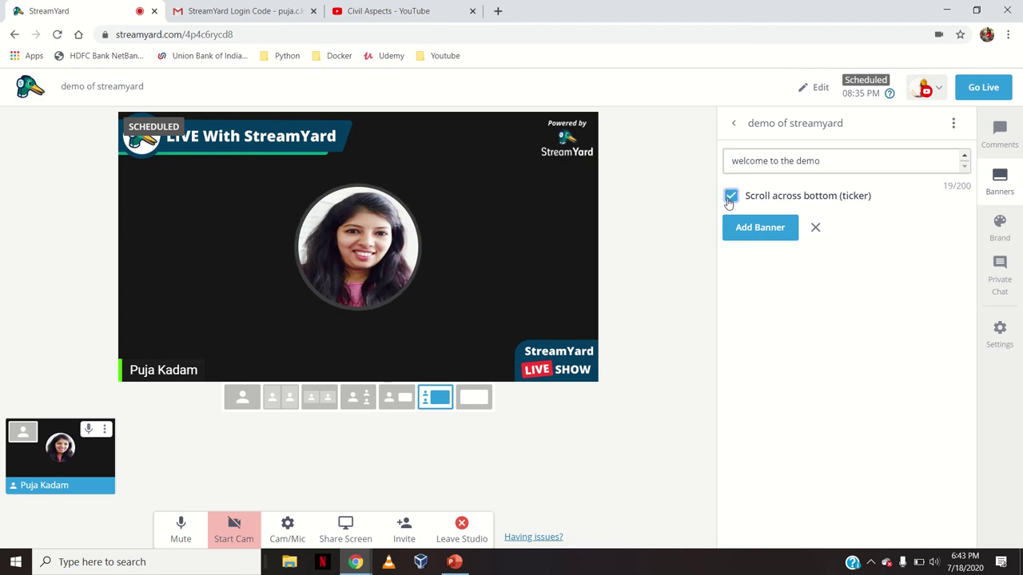
{"action": "left_click", "coordinate": [760, 228]}
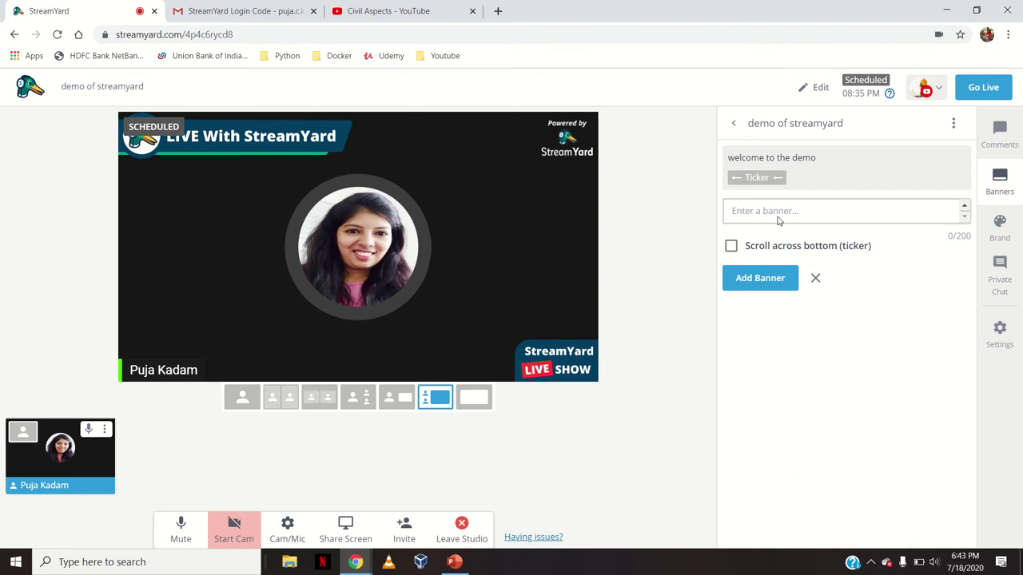
- Show the "welcome to the demo" ticker on the stage and hide it again
{"action": "mouse_move", "coordinate": [832, 168]}
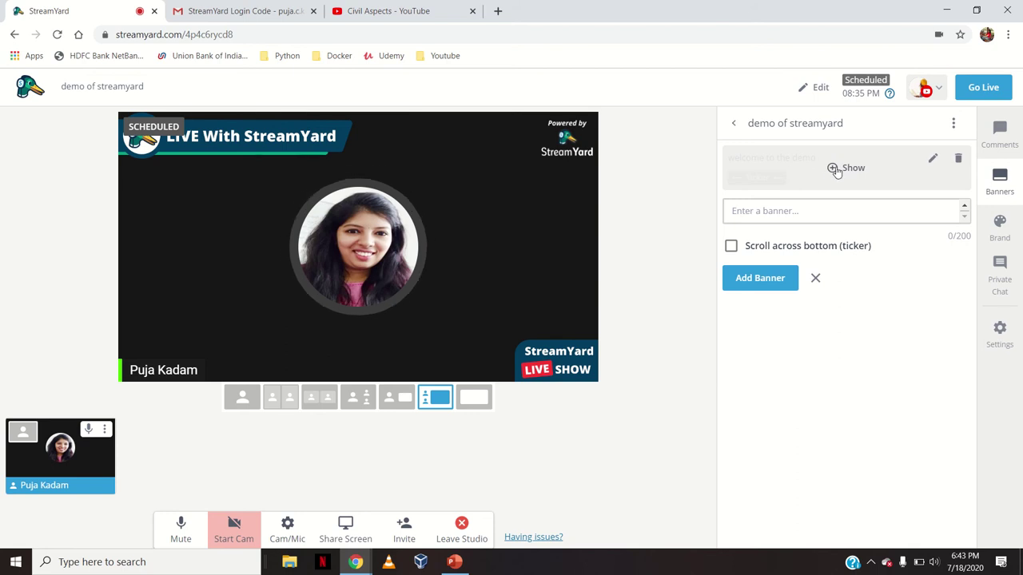
{"action": "left_click", "coordinate": [834, 168]}
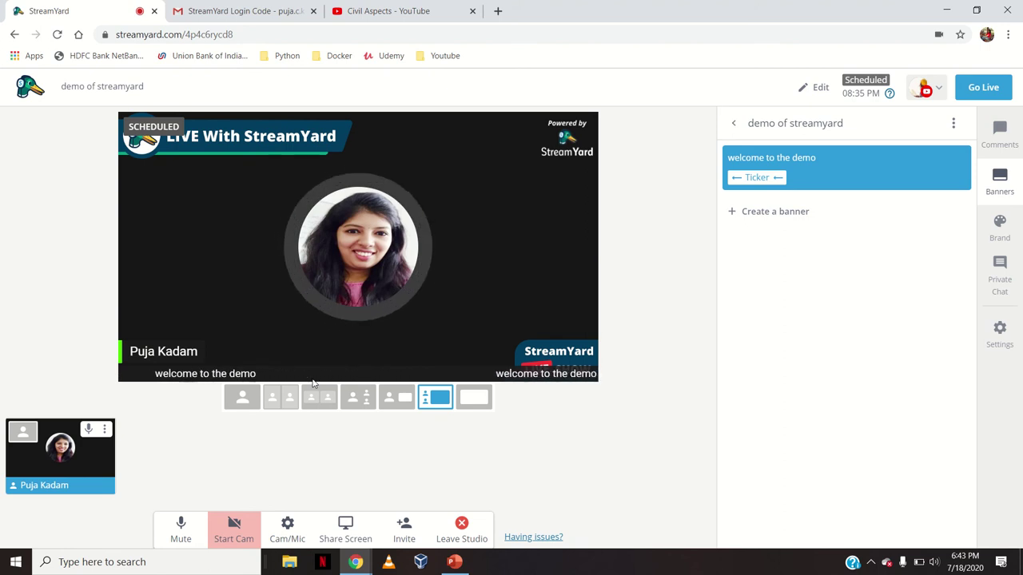
{"action": "mouse_move", "coordinate": [845, 168]}
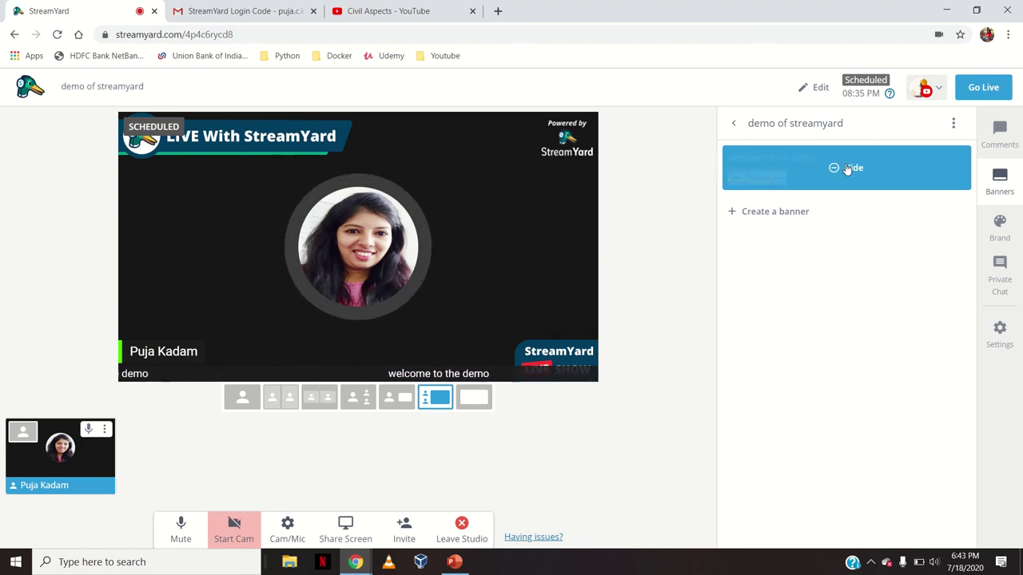
{"action": "left_click", "coordinate": [847, 168]}
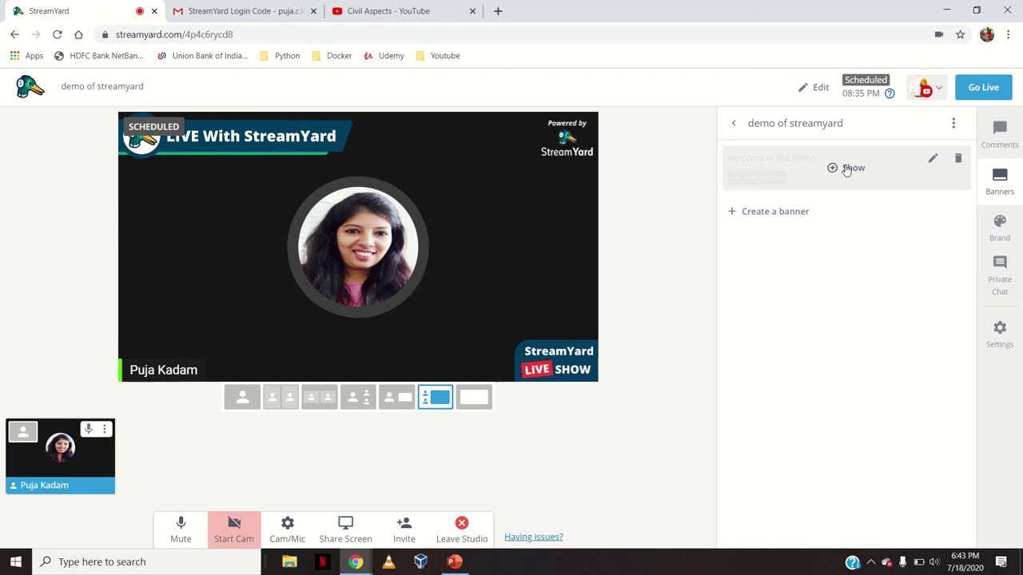
- Turn off the ticker scrolling for the "welcome to the demo" banner and save it
{"action": "left_click", "coordinate": [934, 159]}
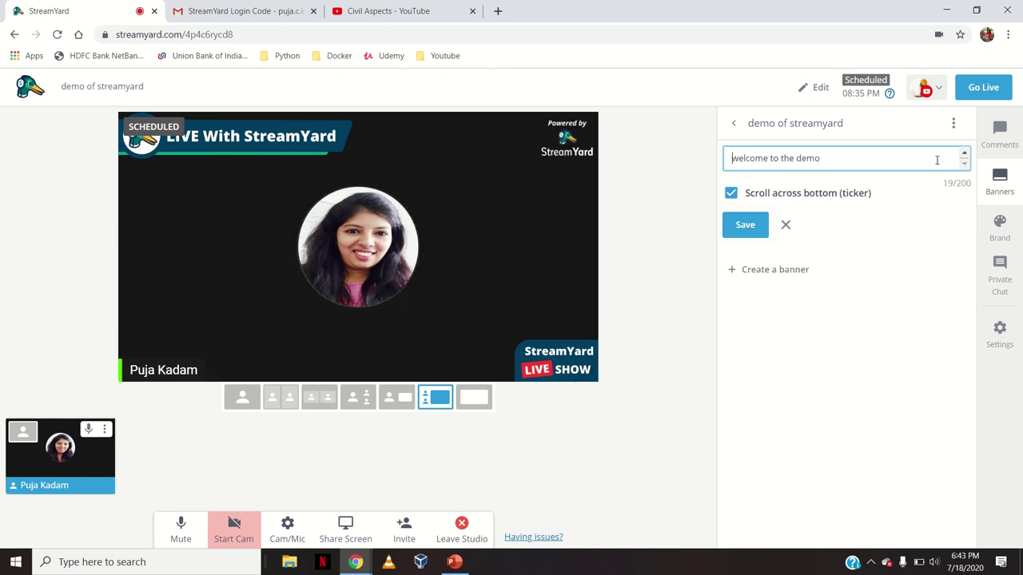
{"action": "left_click", "coordinate": [785, 200]}
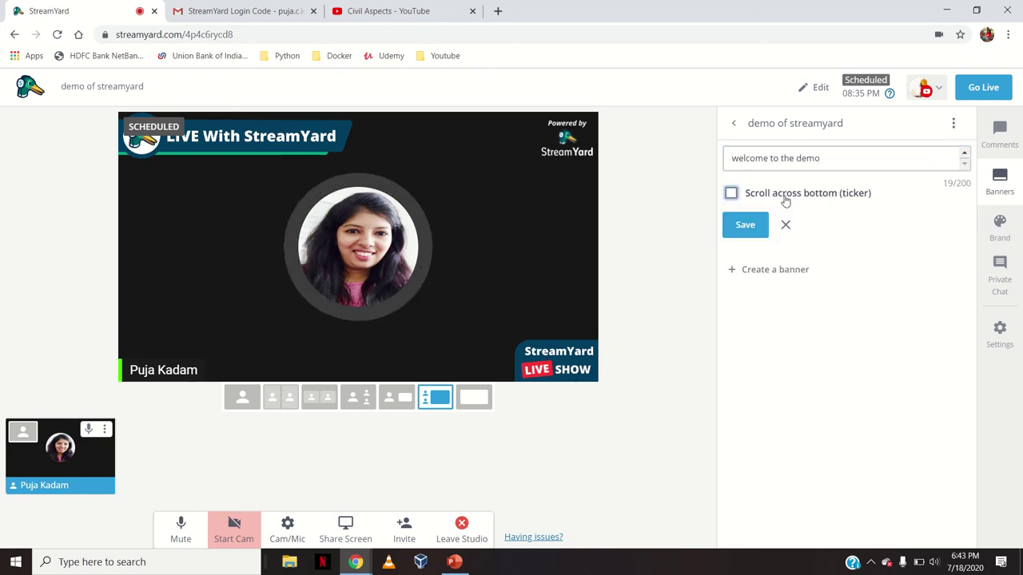
{"action": "left_click", "coordinate": [747, 225]}
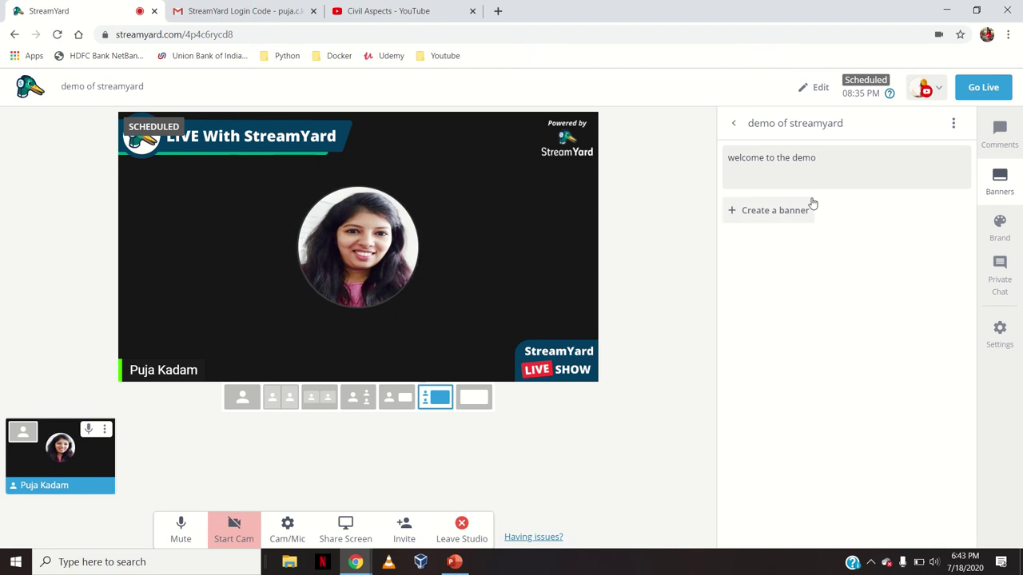
- Show the static "welcome to the demo" banner on the stage, hide it again, and return to the banner folders
{"action": "mouse_move", "coordinate": [844, 165]}
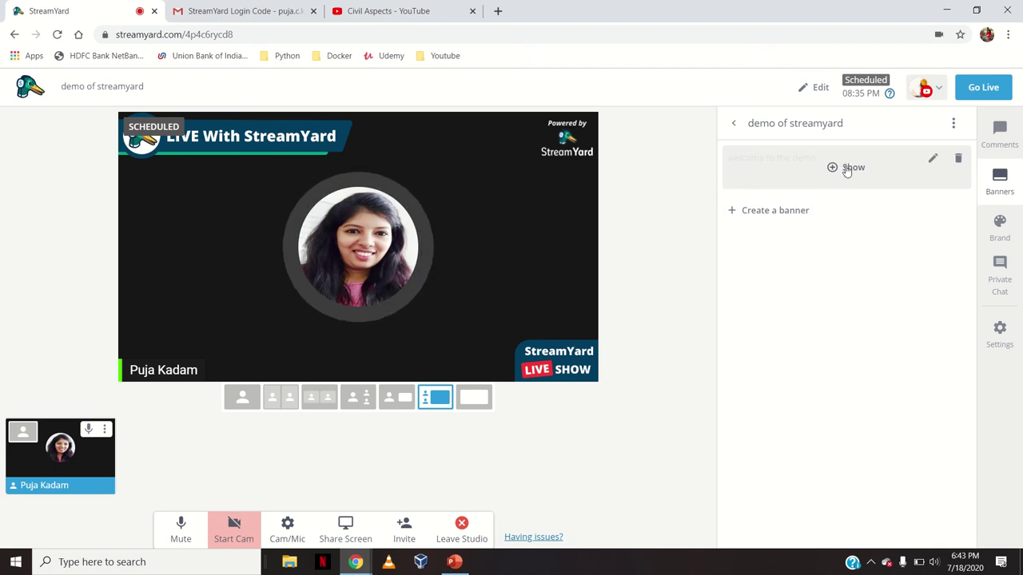
{"action": "left_click", "coordinate": [847, 170]}
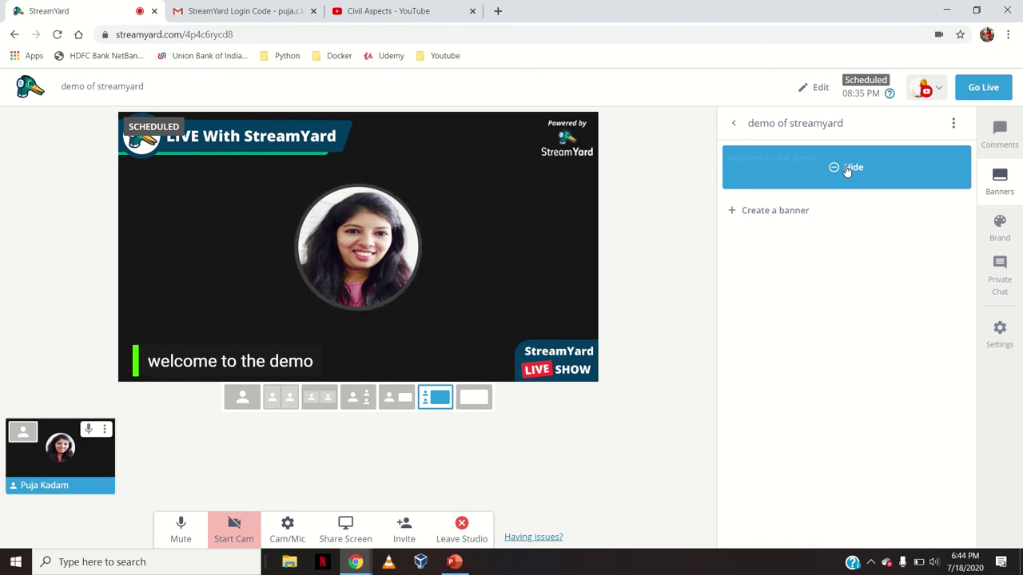
{"action": "left_click", "coordinate": [847, 170]}
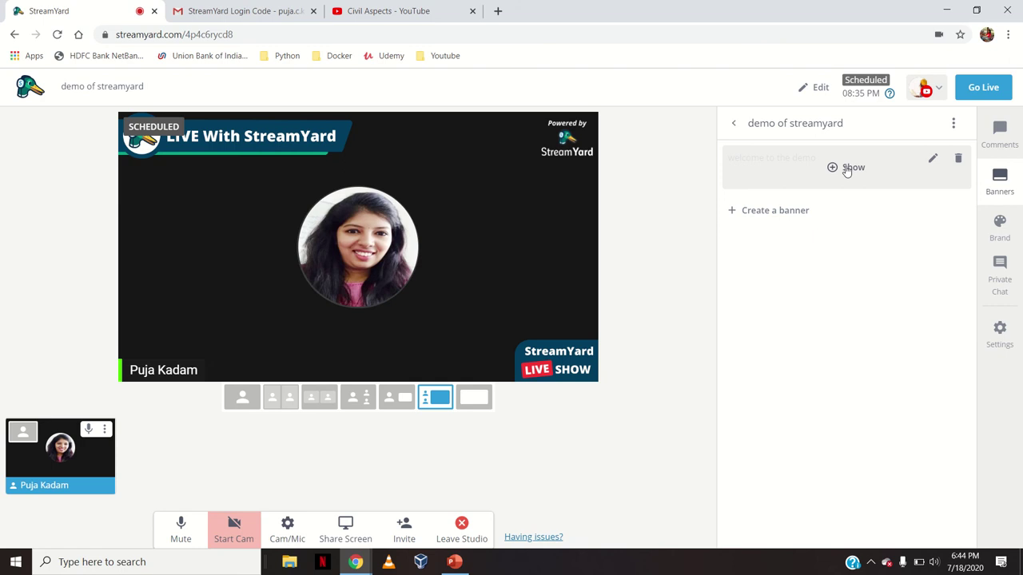
{"action": "left_click", "coordinate": [733, 123]}
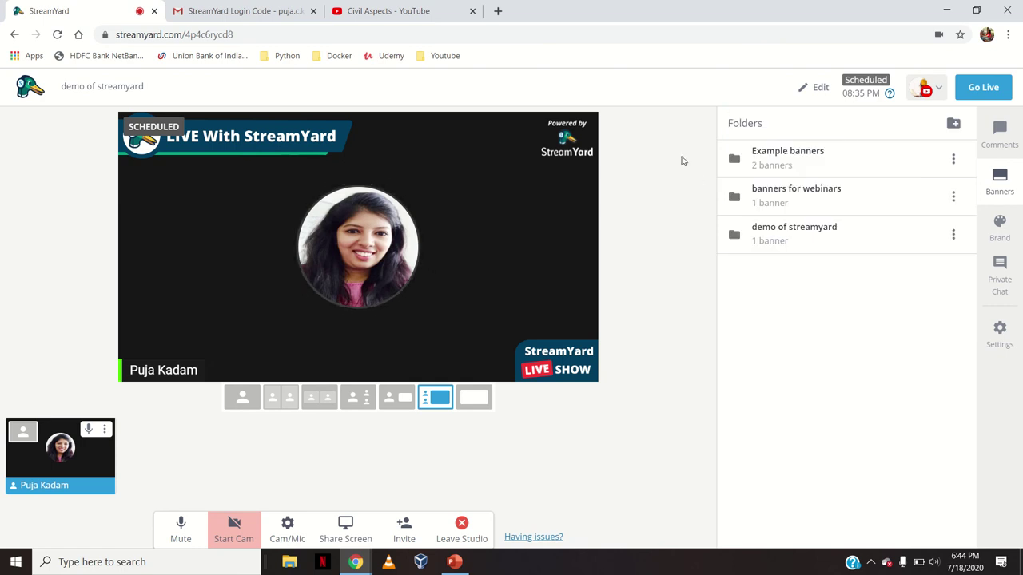
- Switch the brand theme to Default and set the brand color to red #ff0400
{"action": "left_click", "coordinate": [1000, 232]}
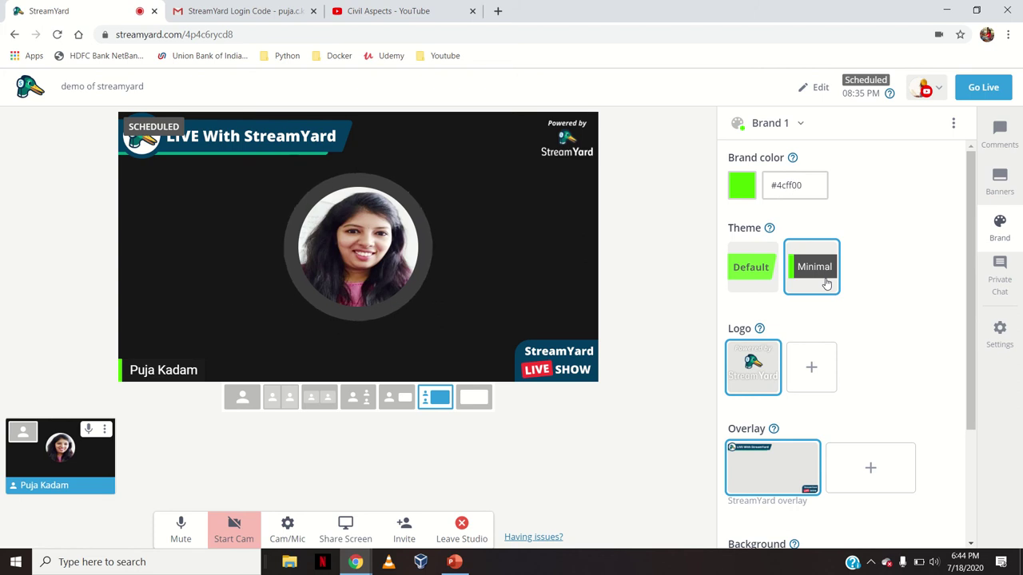
{"action": "left_click", "coordinate": [761, 264]}
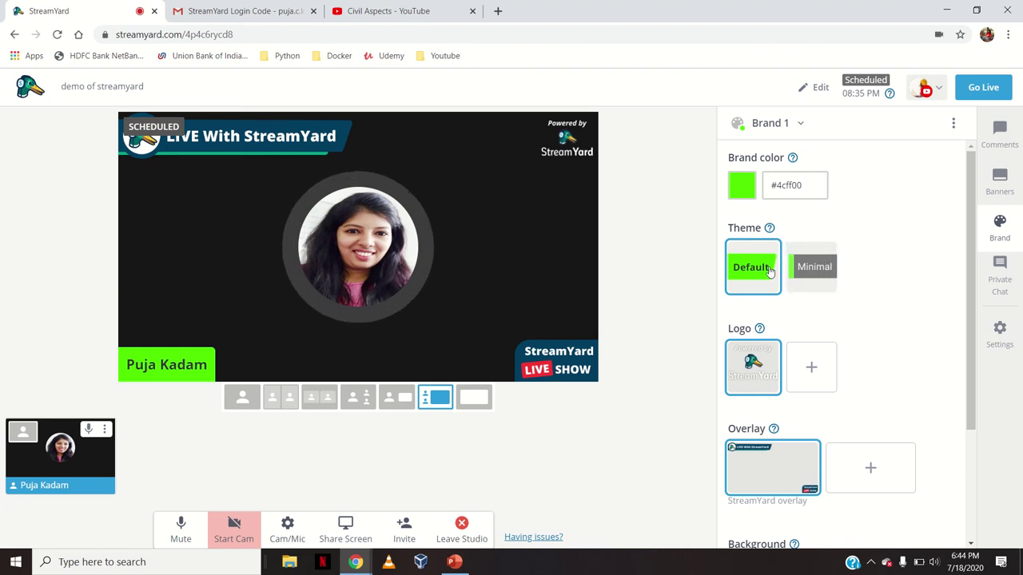
{"action": "left_click", "coordinate": [743, 195]}
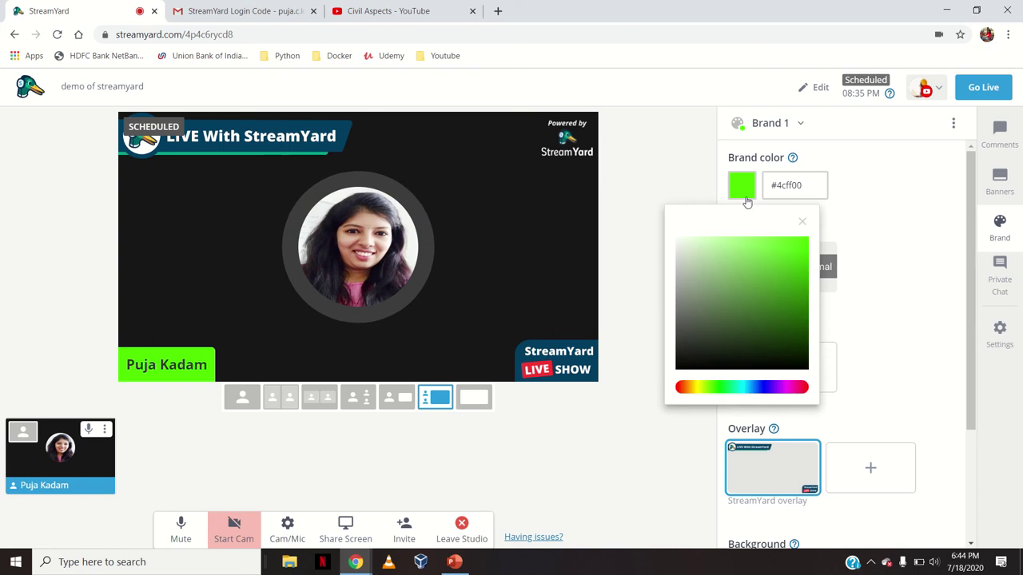
{"action": "left_click", "coordinate": [678, 389]}
{"action": "left_click", "coordinate": [953, 228]}
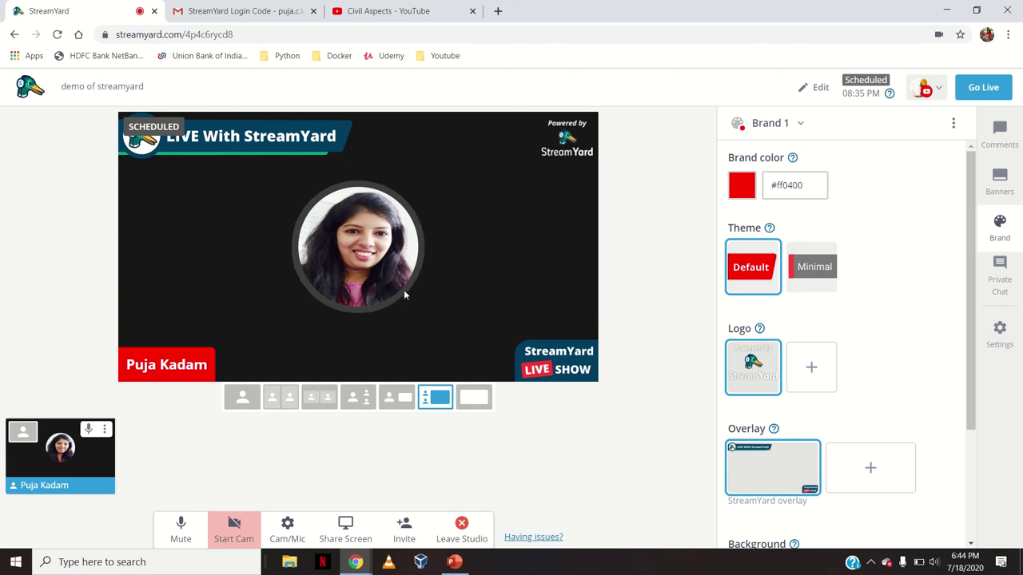
- Check the custom logo option, dismiss its upgrade offer, and remove the StreamYard overlay from the stage
{"action": "left_click", "coordinate": [810, 372]}
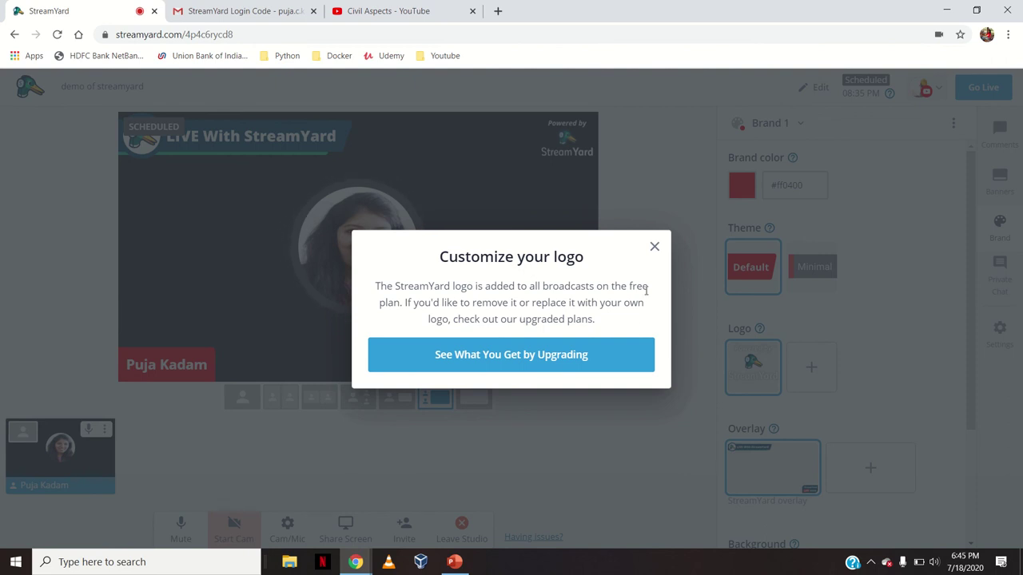
{"action": "left_click", "coordinate": [655, 248]}
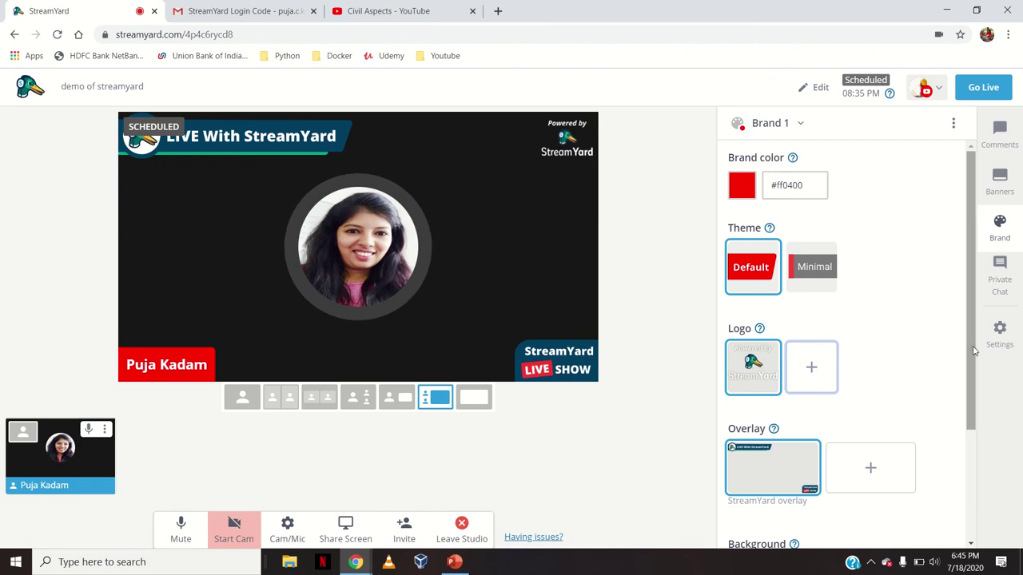
{"action": "scroll", "coordinate": [962, 340], "scroll_direction": "down", "scroll_amount": 1}
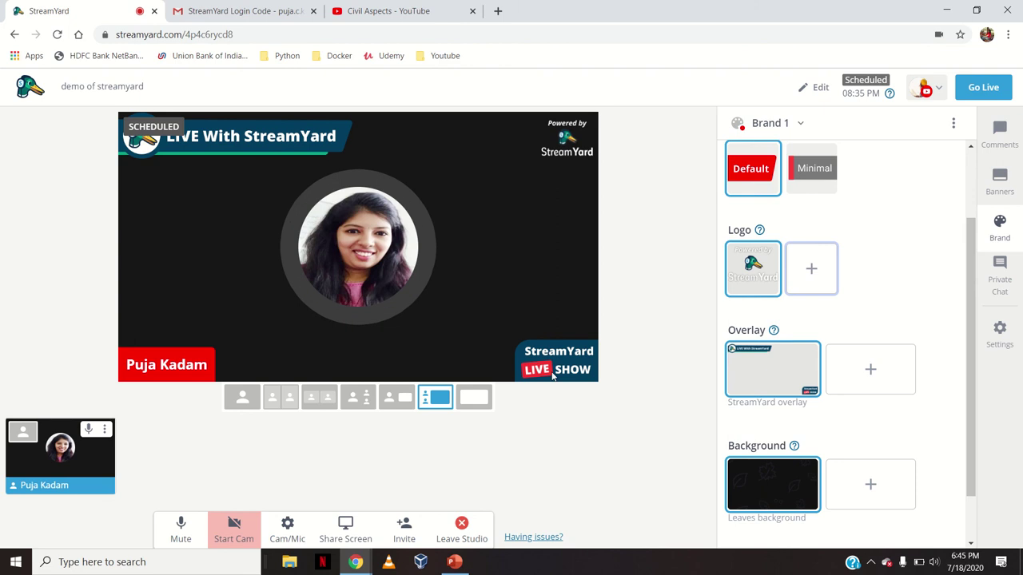
{"action": "left_click", "coordinate": [757, 365]}
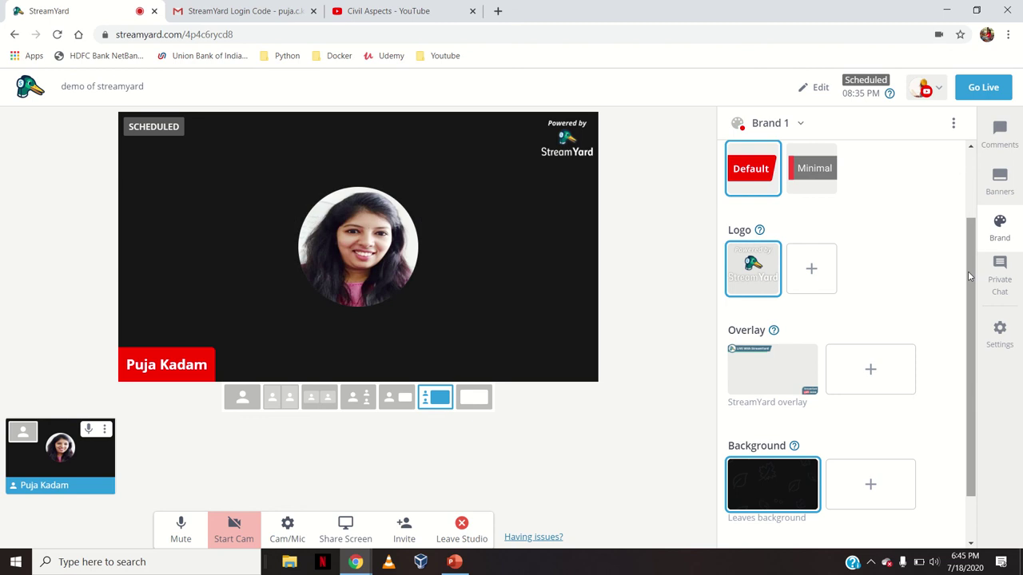
- Check the option for adding a custom background and dismiss its upgrade offer
{"action": "left_click_drag", "start_coordinate": [968, 271], "coordinate": [973, 323]}
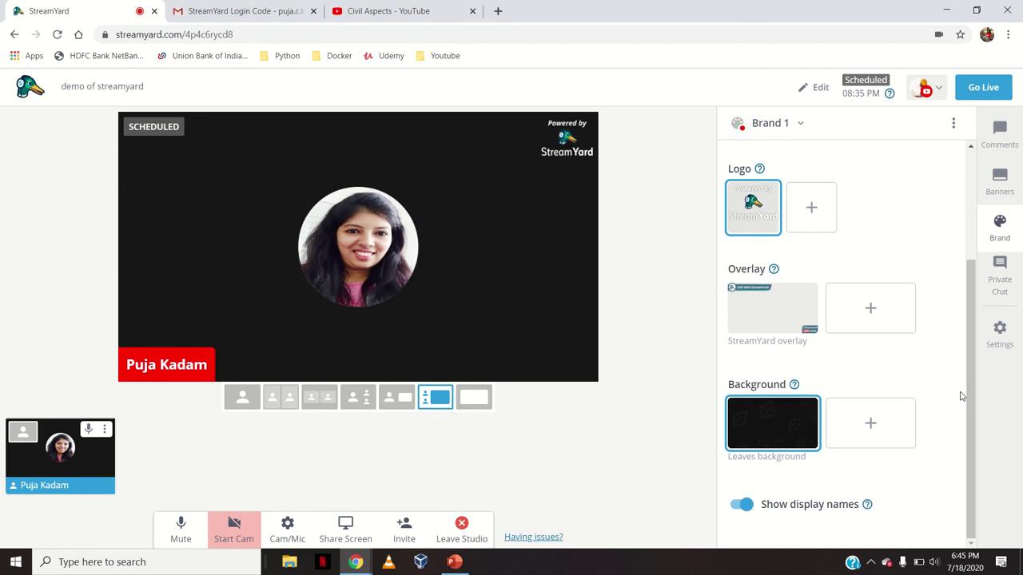
{"action": "left_click", "coordinate": [839, 434]}
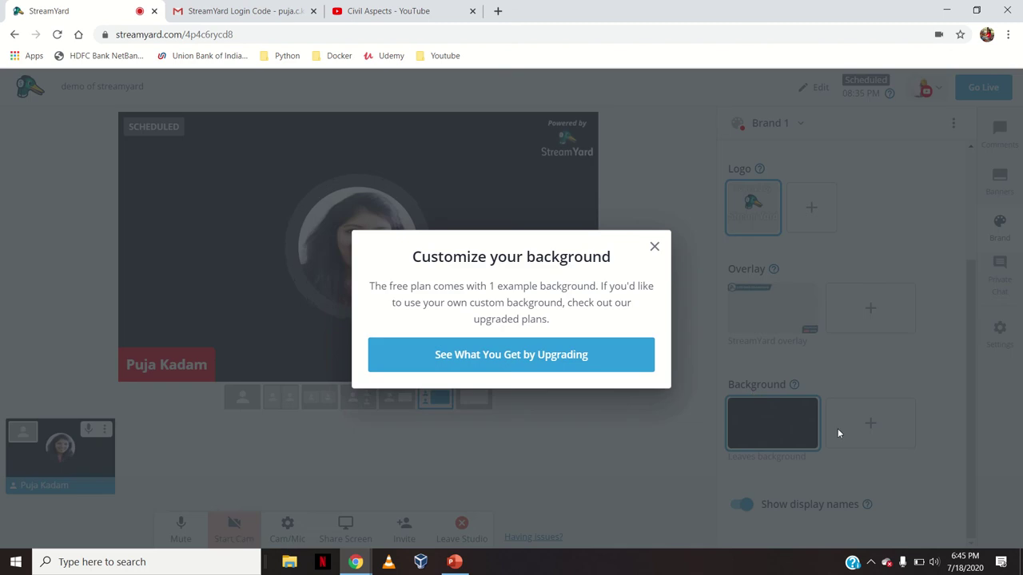
{"action": "left_click", "coordinate": [654, 247]}
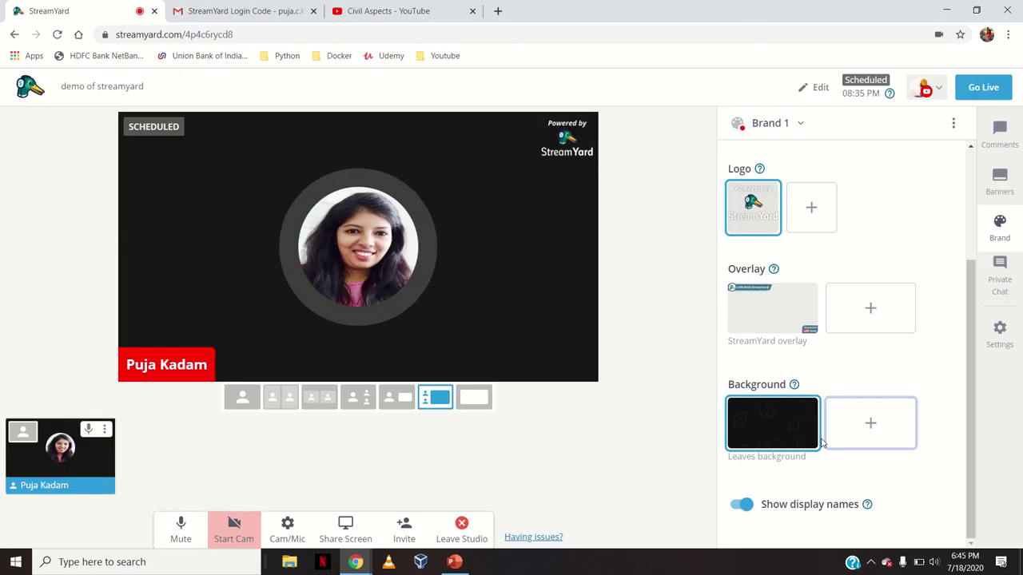
- Turn off the Leaves background and take the host off the stage
{"action": "left_click", "coordinate": [779, 432]}
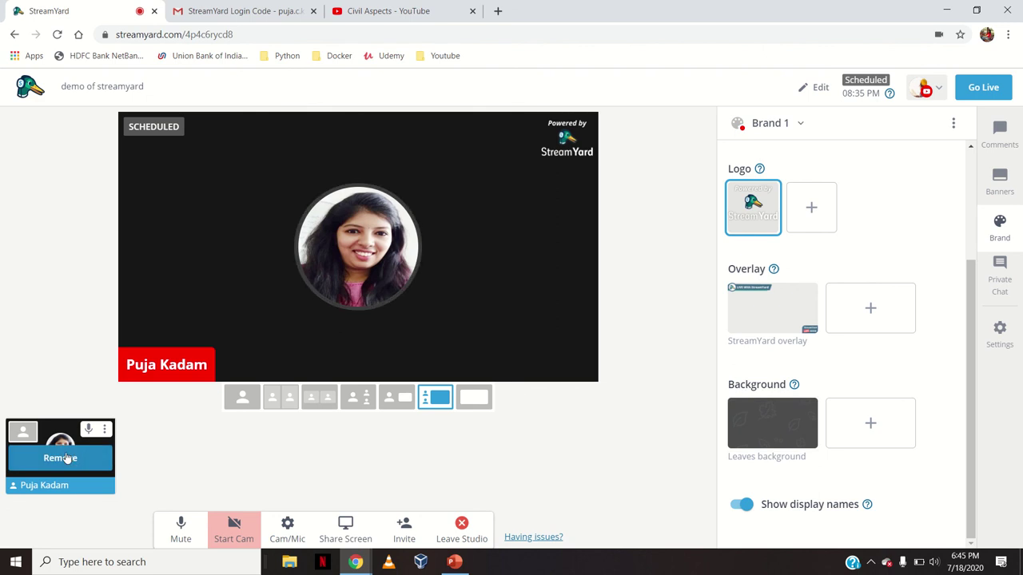
{"action": "left_click", "coordinate": [61, 457]}
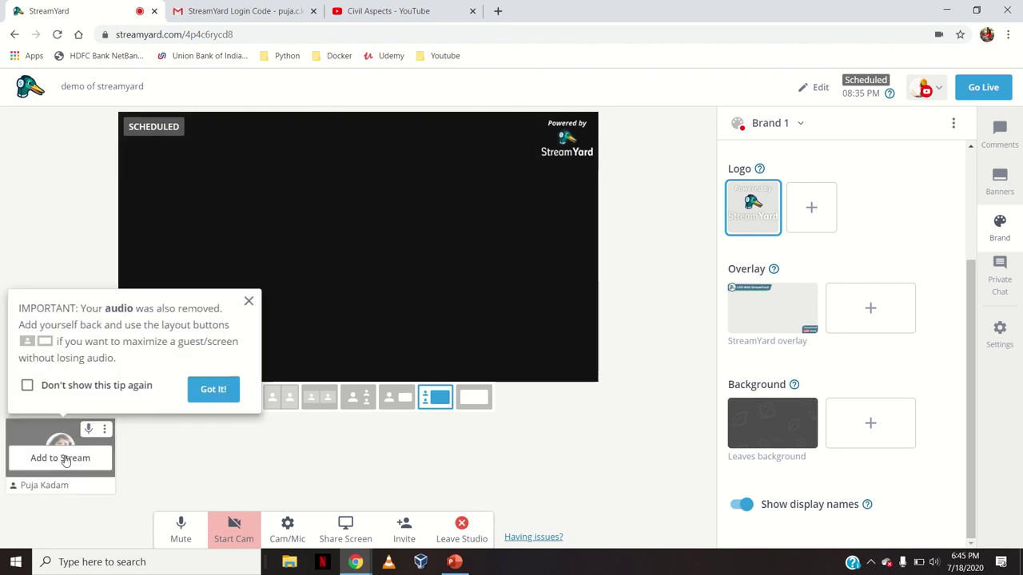
- Dismiss the tip about removed audio and add the host back to the stream
{"action": "left_click", "coordinate": [215, 391]}
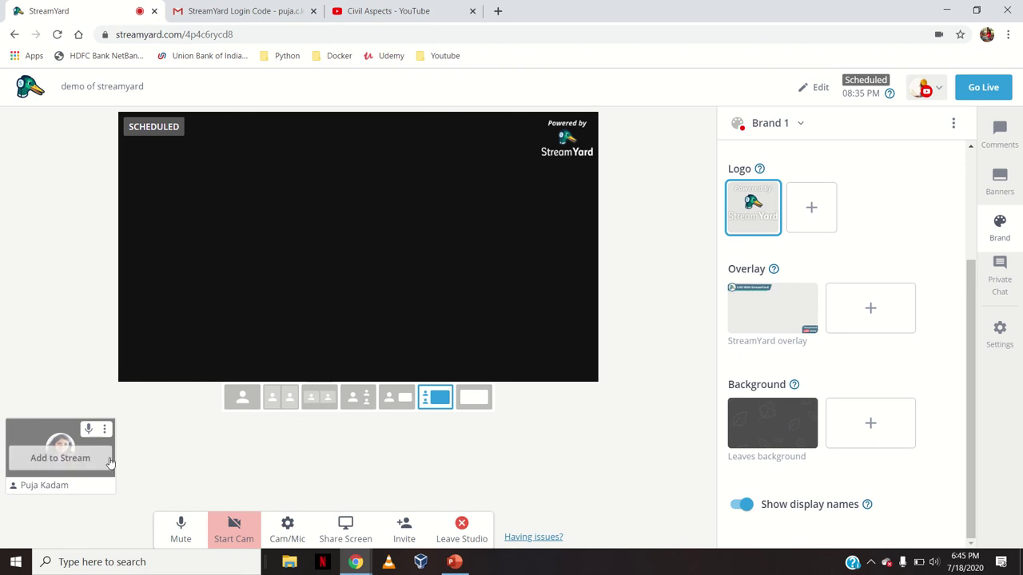
{"action": "left_click", "coordinate": [70, 459]}
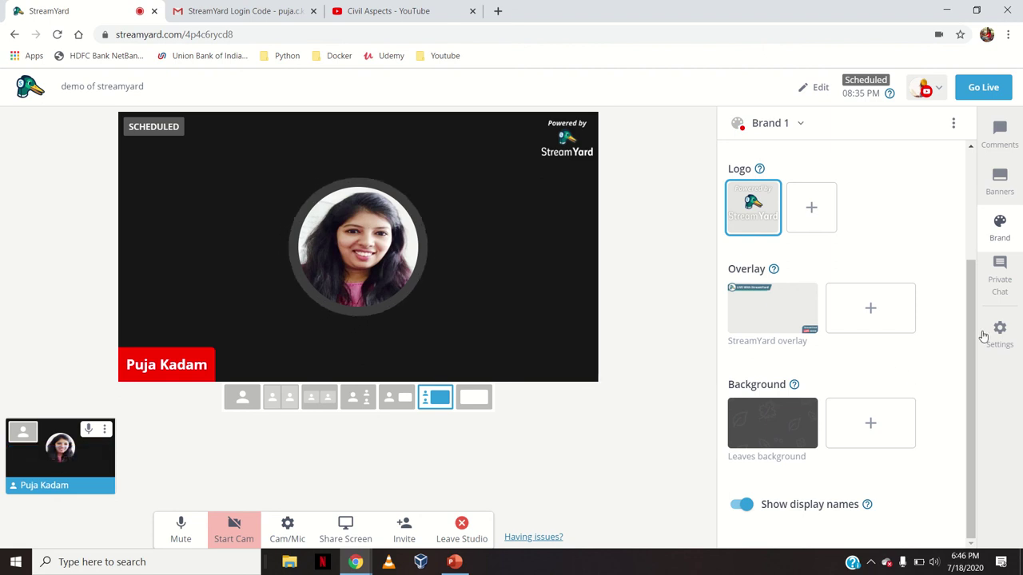
- View the private chat, and review the studio's camera, audio, green screen and guest settings, including the help on guest authentication
{"action": "left_click", "coordinate": [996, 289]}
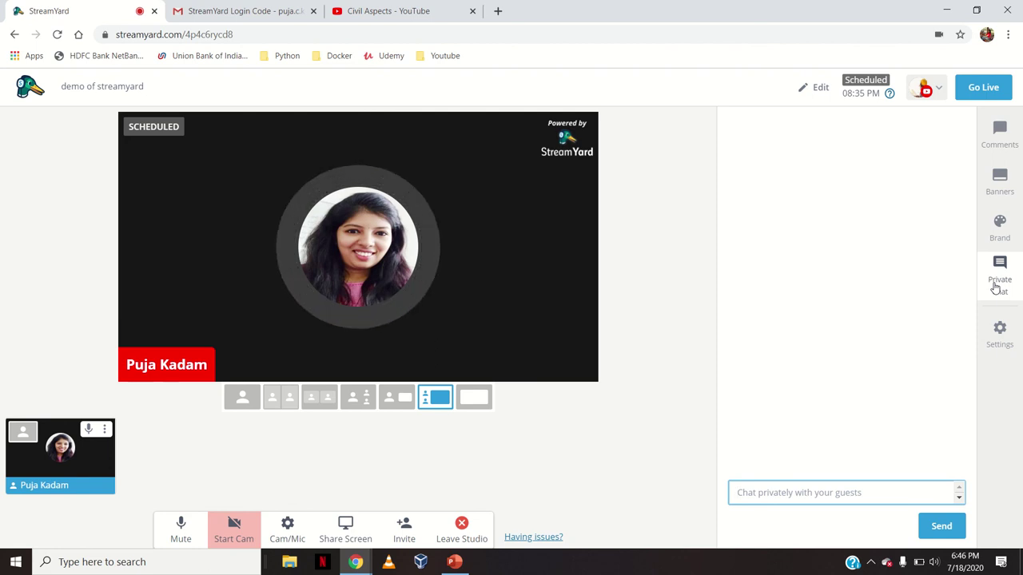
{"action": "left_click", "coordinate": [1005, 345]}
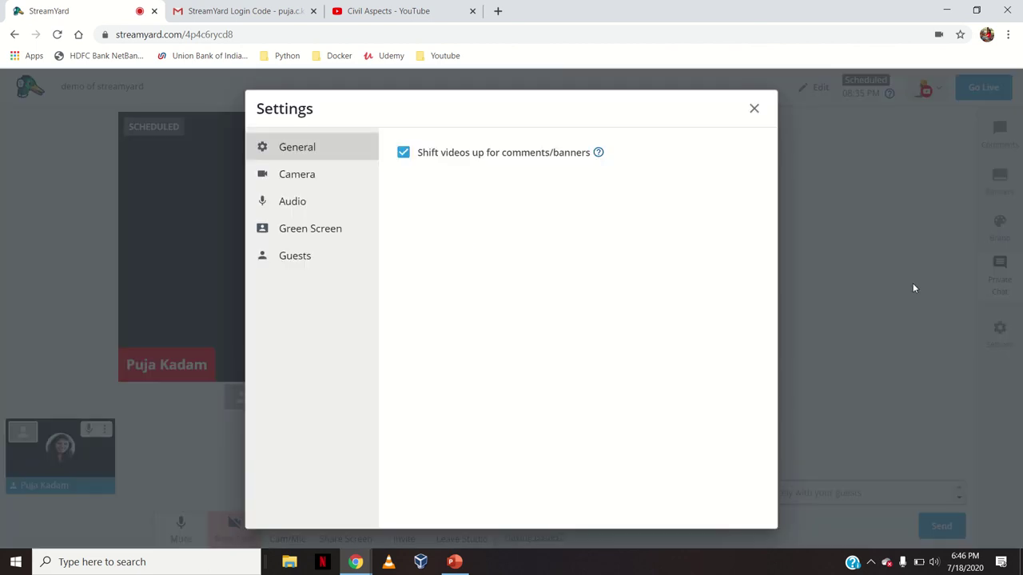
{"action": "left_click", "coordinate": [294, 197]}
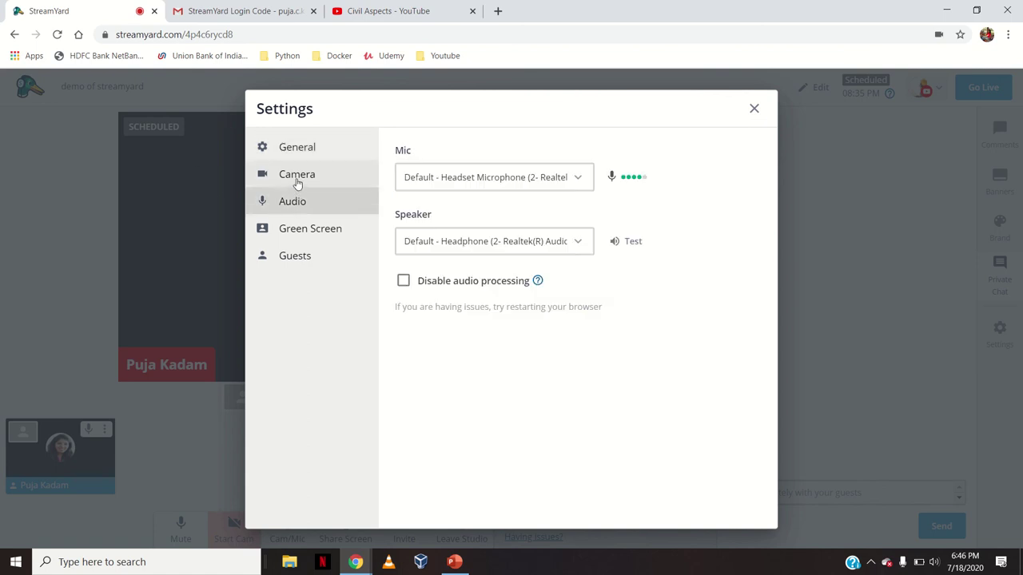
{"action": "left_click", "coordinate": [296, 184]}
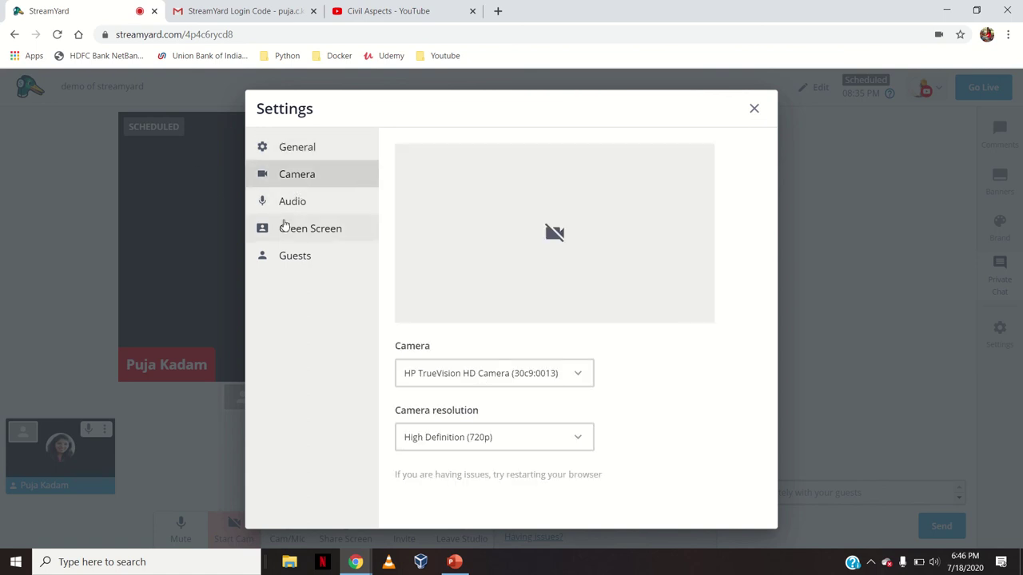
{"action": "left_click", "coordinate": [292, 210]}
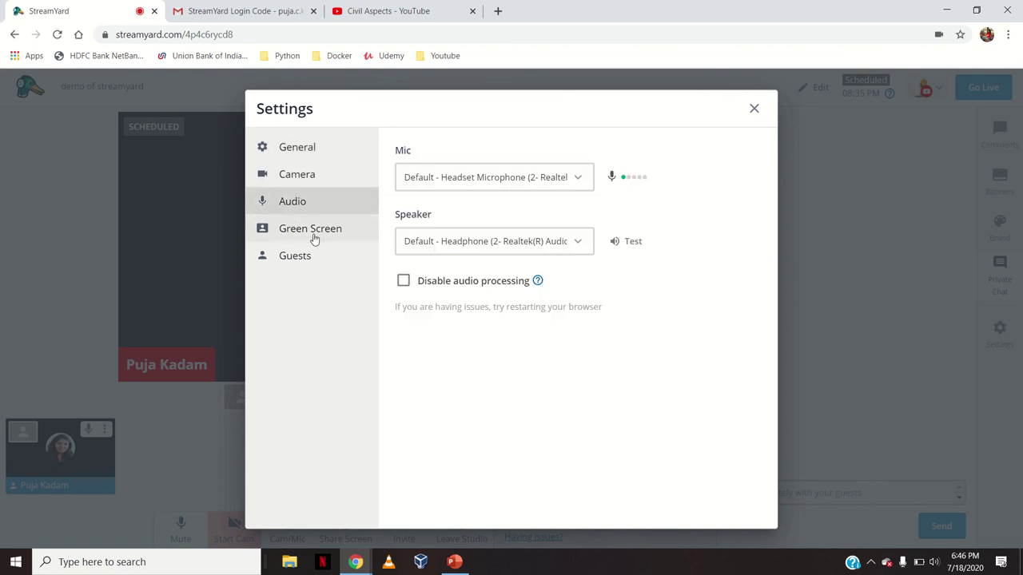
{"action": "left_click", "coordinate": [315, 240]}
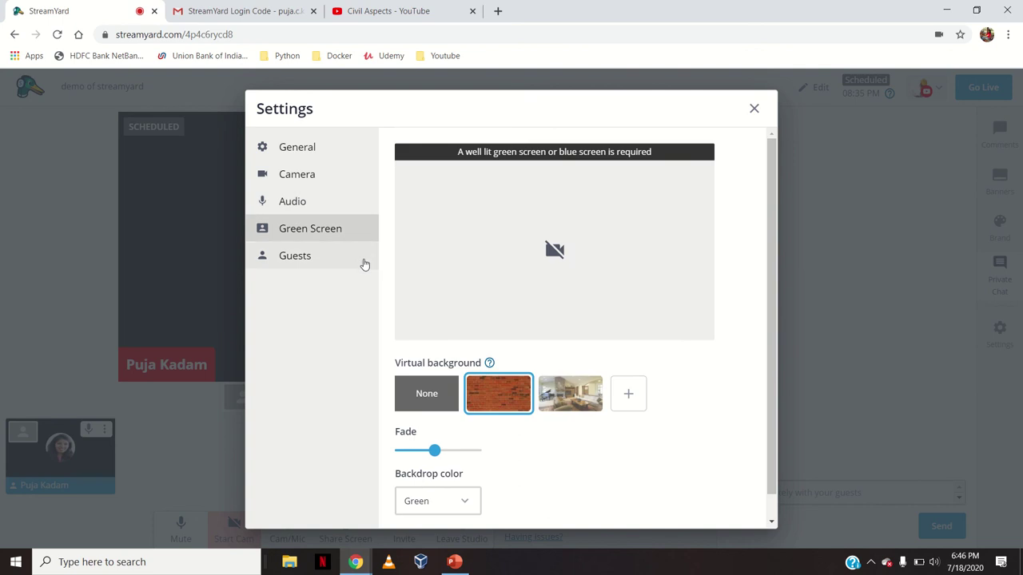
{"action": "left_click", "coordinate": [329, 269]}
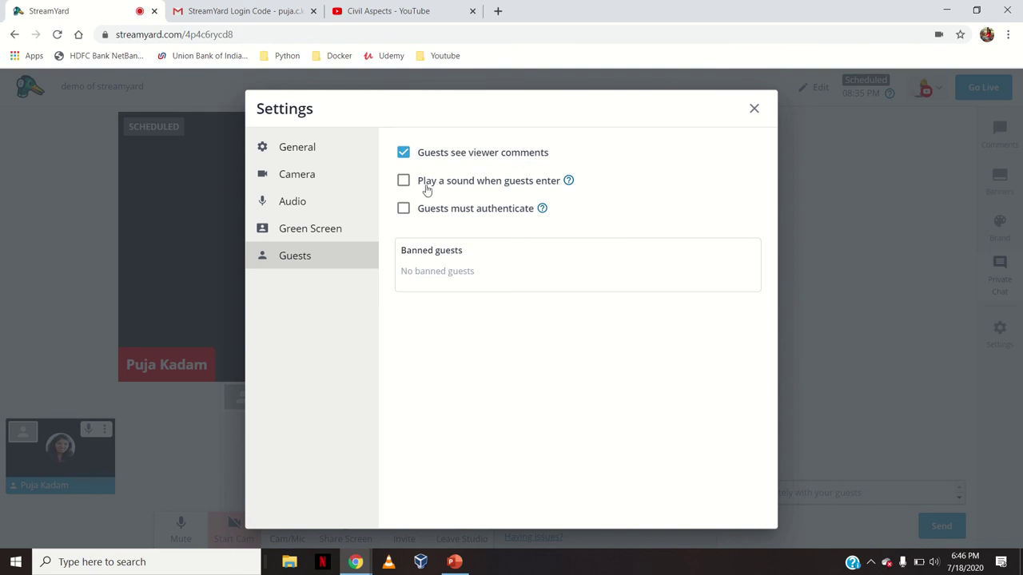
{"action": "mouse_move", "coordinate": [569, 187]}
{"action": "mouse_move", "coordinate": [541, 213]}
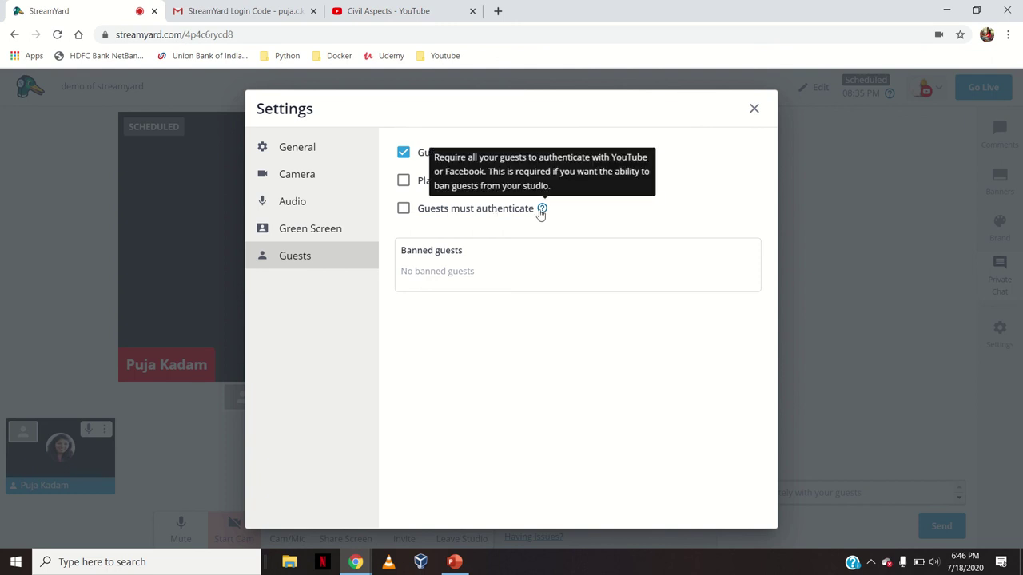
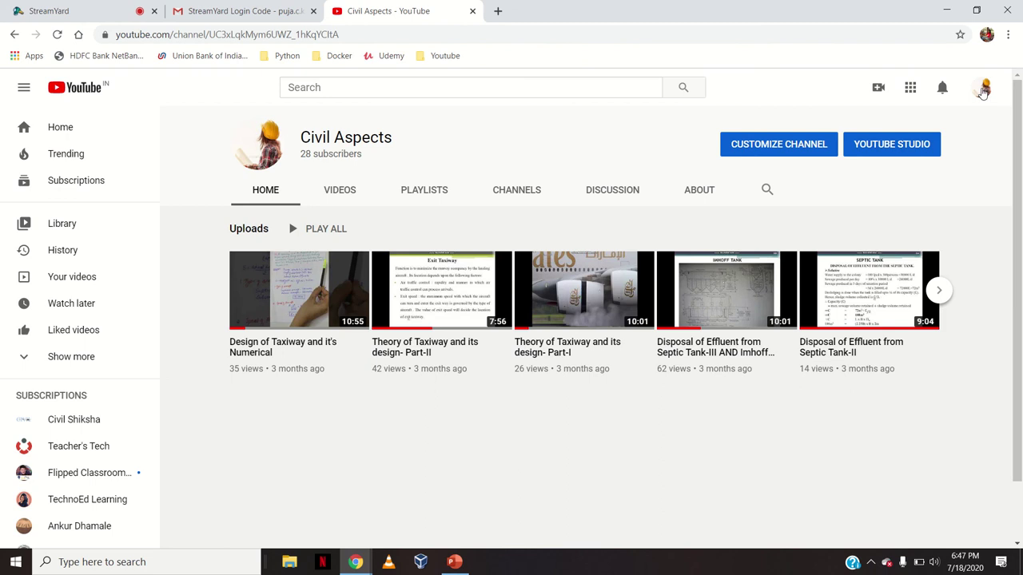
- Switch to YouTube Studio and view the channel's live videos to check the scheduled broadcast
{"action": "left_click", "coordinate": [984, 90]}
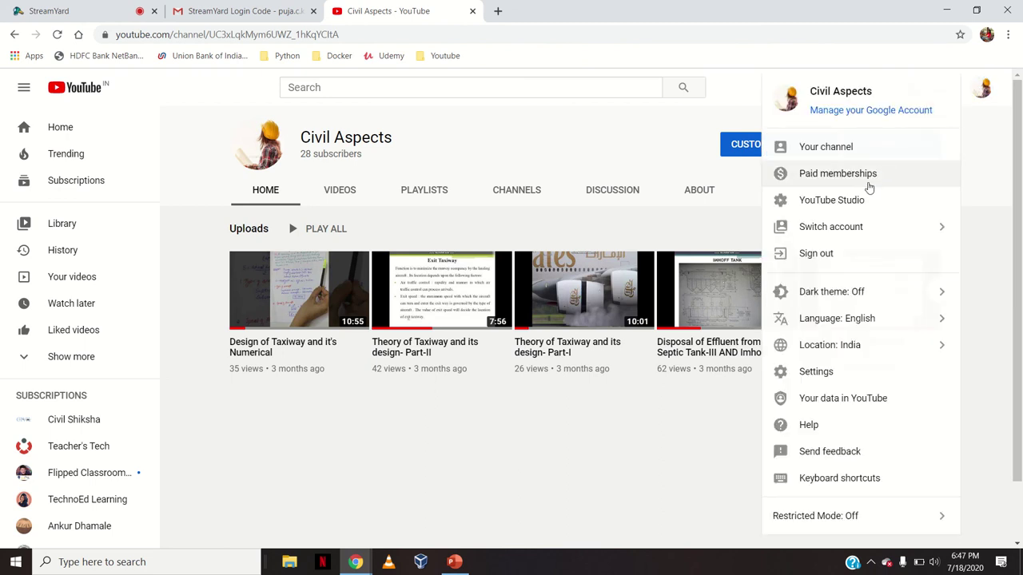
{"action": "left_click", "coordinate": [831, 199]}
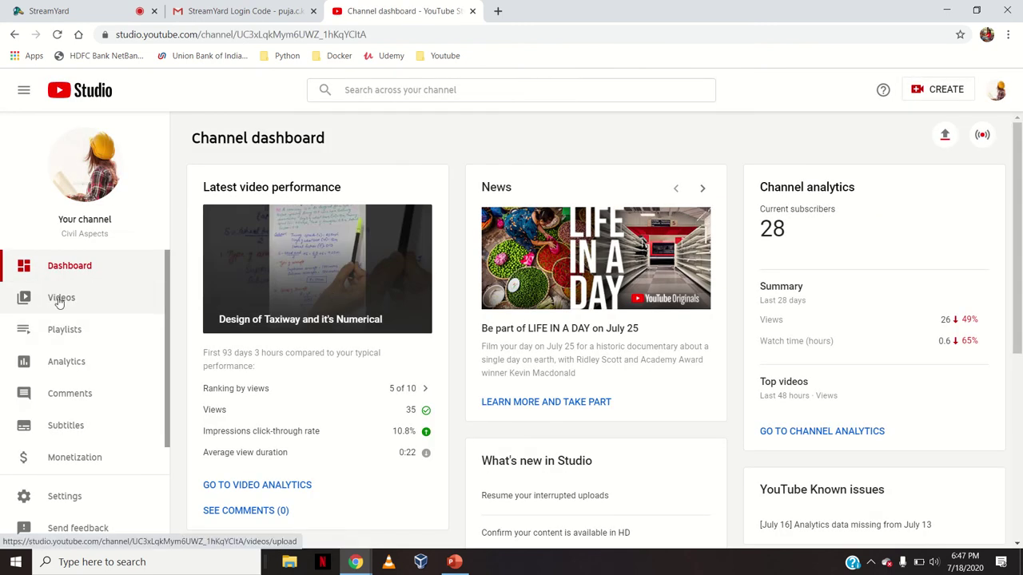
{"action": "left_click", "coordinate": [59, 300]}
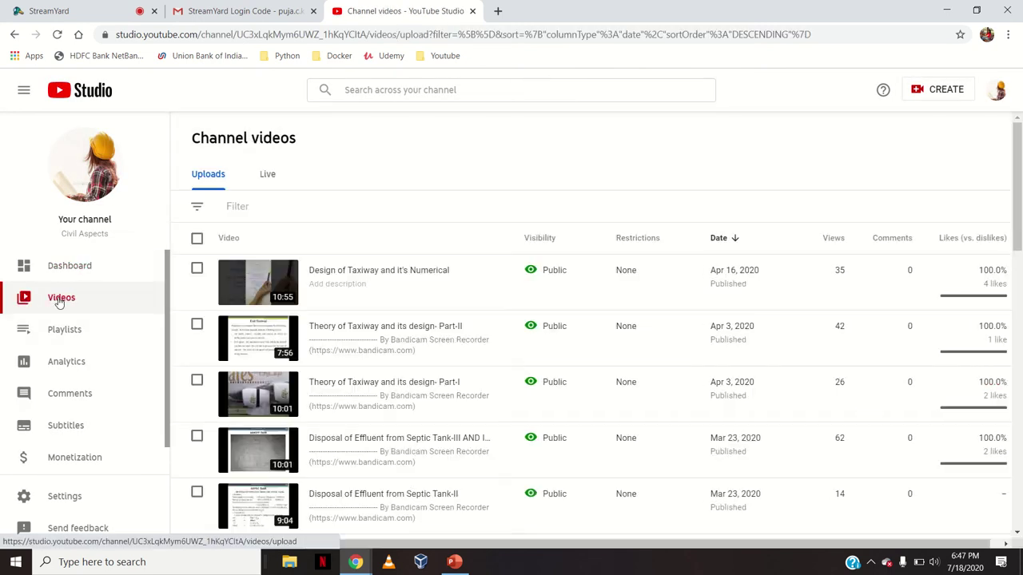
{"action": "left_click", "coordinate": [269, 175]}
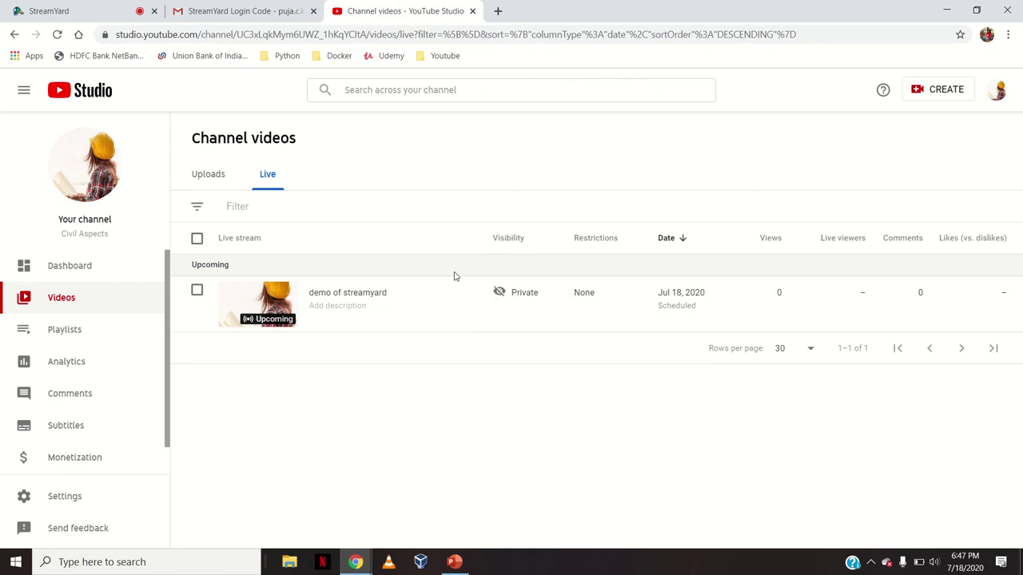
- Return to the StreamYard studio and take the demo of streamyard broadcast live ahead of its scheduled time
{"action": "left_click", "coordinate": [266, 8]}
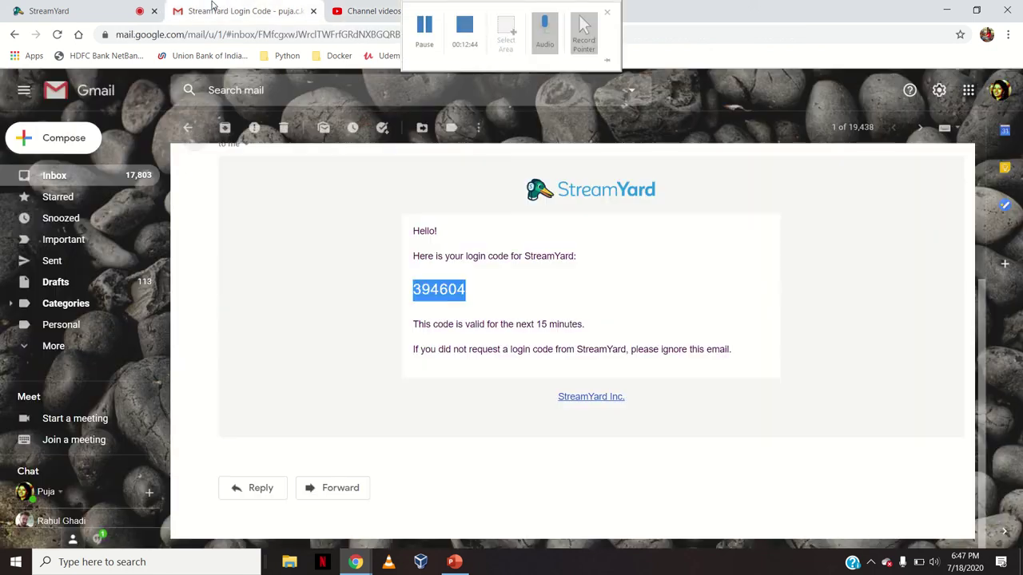
{"action": "left_click", "coordinate": [48, 10]}
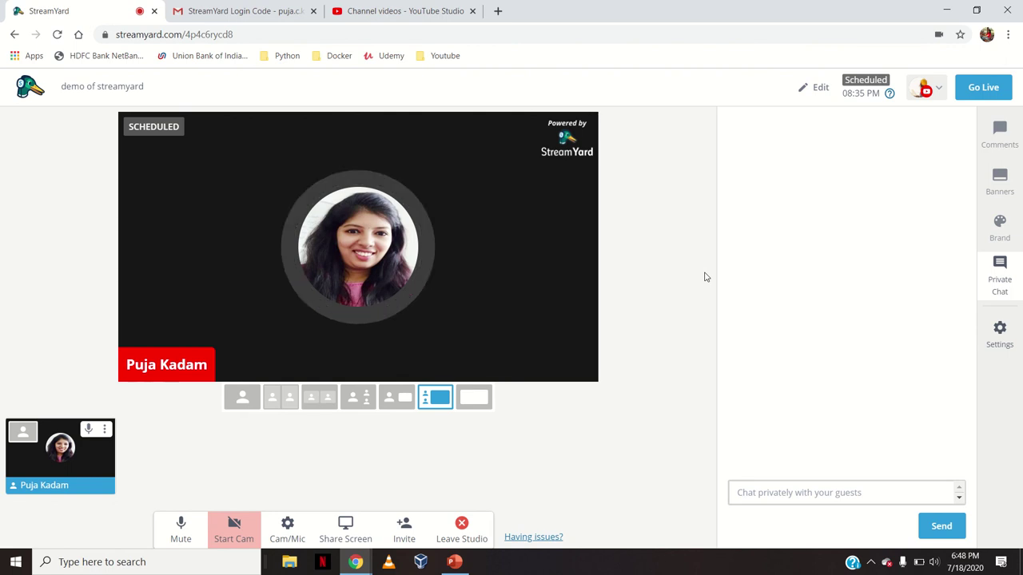
{"action": "left_click", "coordinate": [984, 88]}
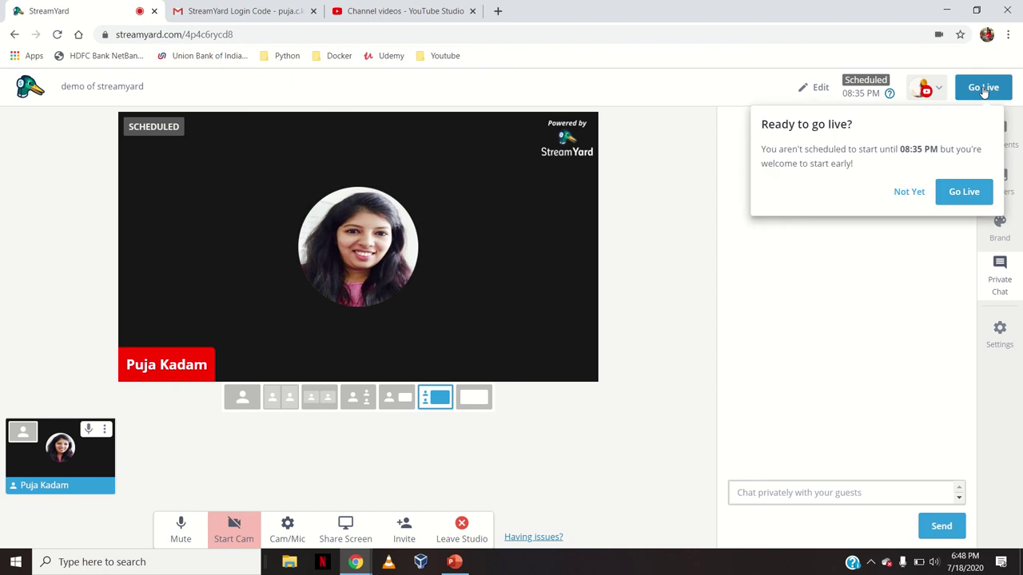
{"action": "left_click", "coordinate": [961, 197]}
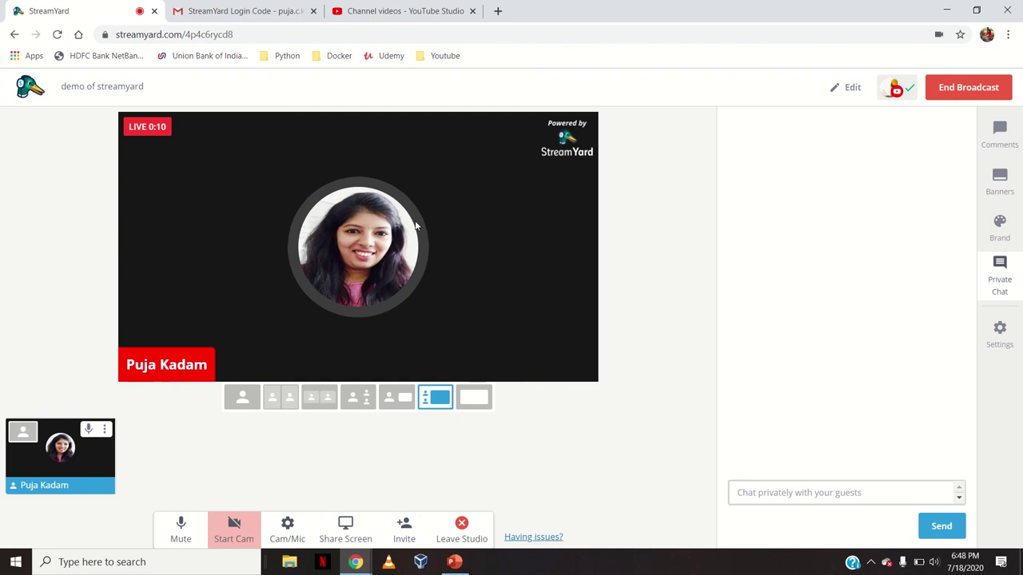
- End the live broadcast, rate it Good and skip the written feedback
{"action": "left_click", "coordinate": [951, 97]}
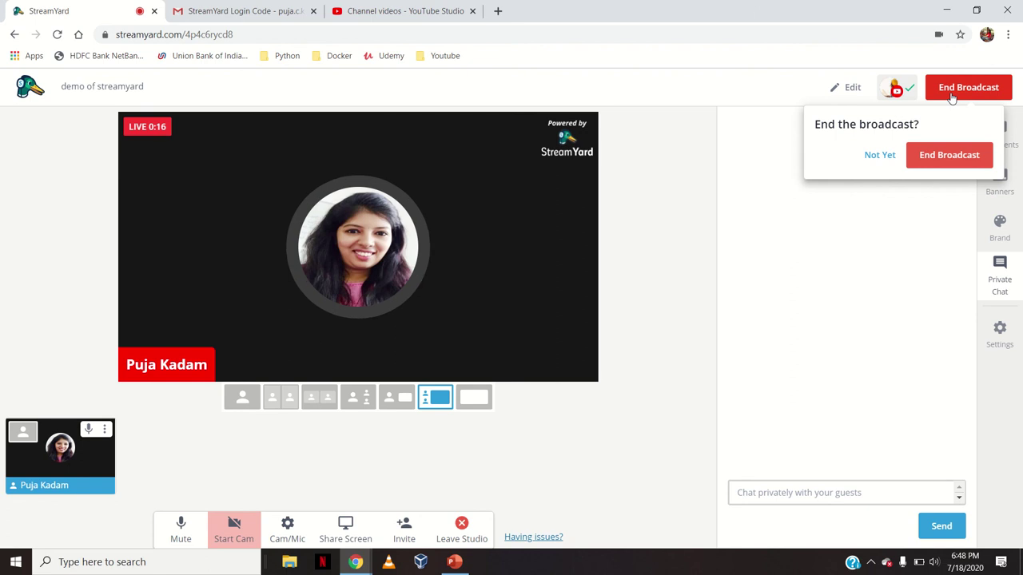
{"action": "left_click", "coordinate": [940, 155]}
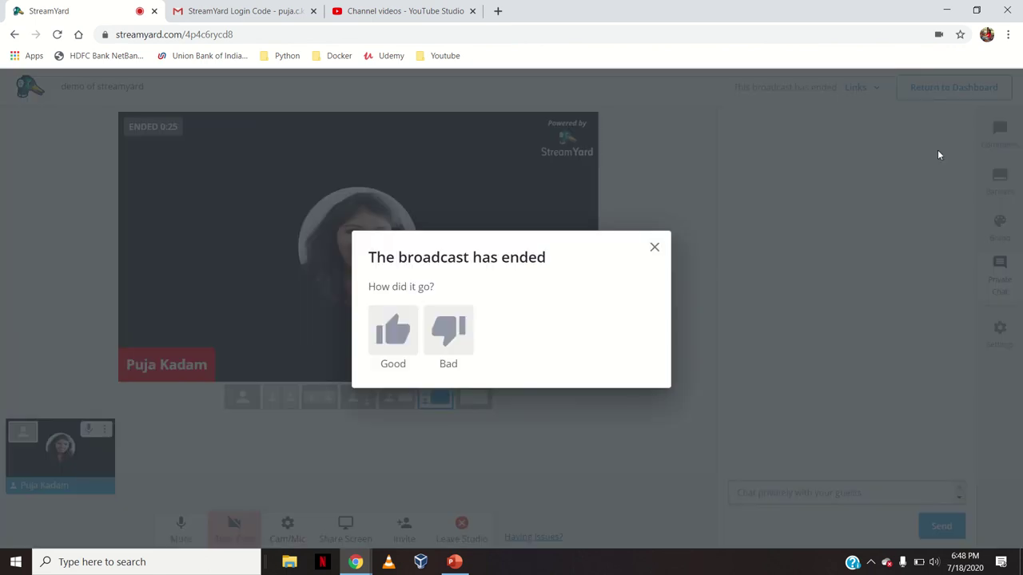
{"action": "left_click", "coordinate": [408, 342]}
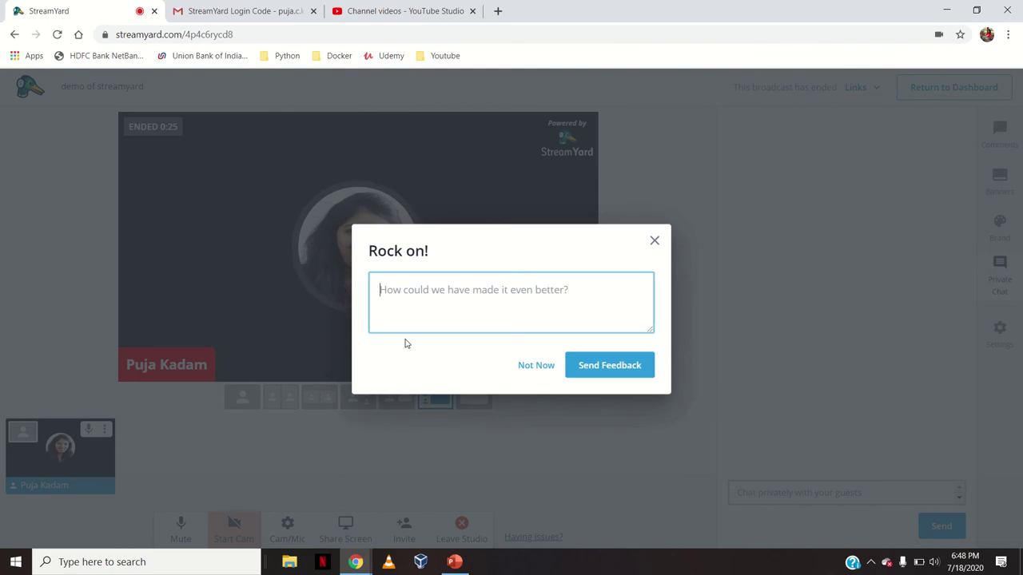
{"action": "left_click", "coordinate": [530, 363]}
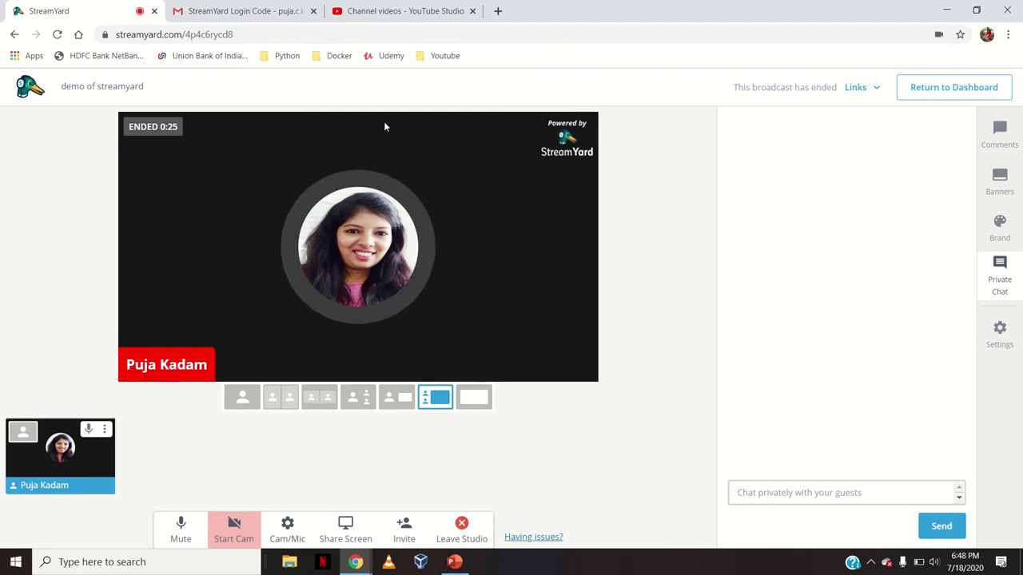
- Switch to YouTube Studio, open the details of the demo of streamyard stream and follow its video link
{"action": "mouse_move", "coordinate": [433, 6]}
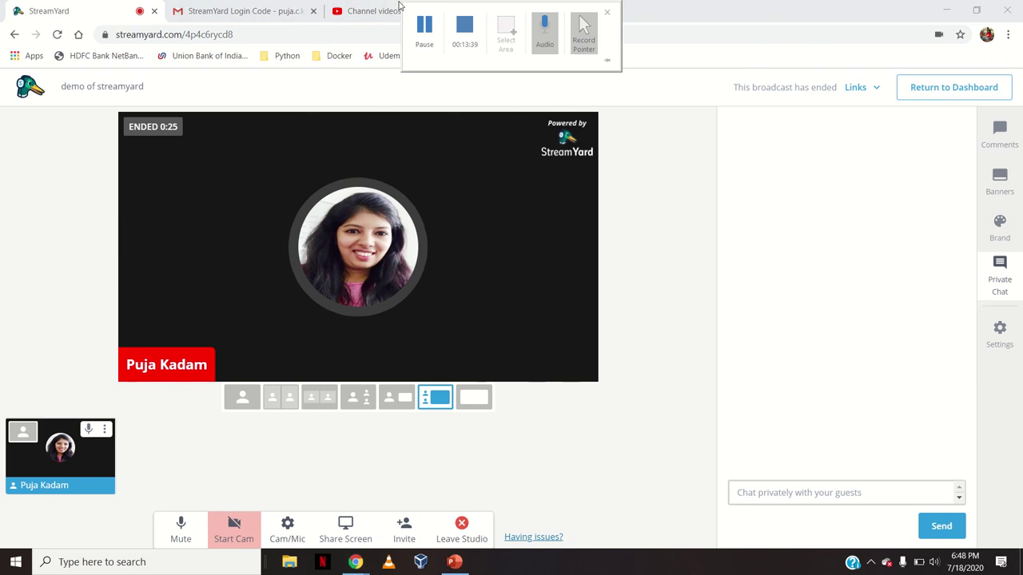
{"action": "left_click", "coordinate": [369, 11]}
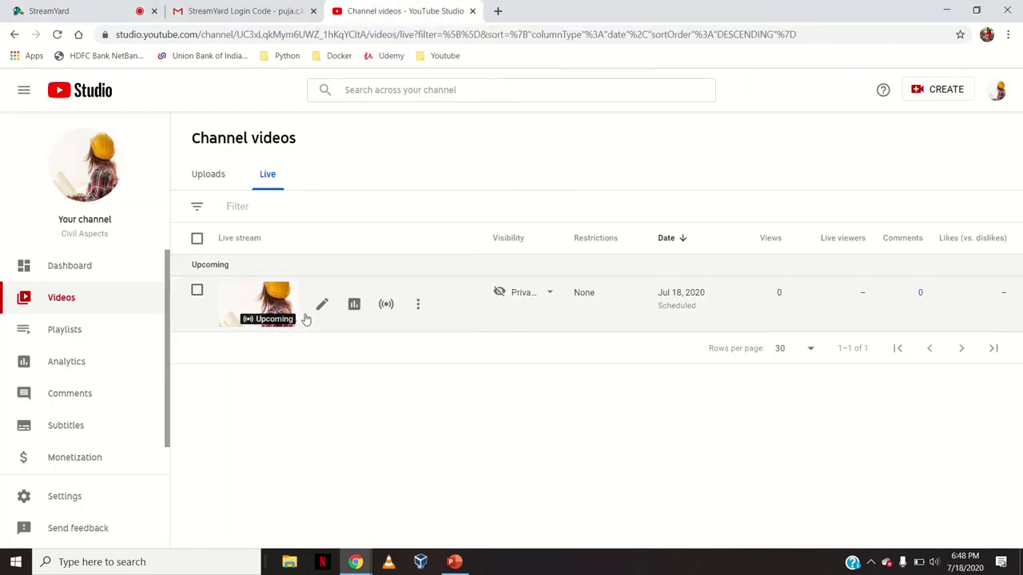
{"action": "left_click", "coordinate": [272, 300]}
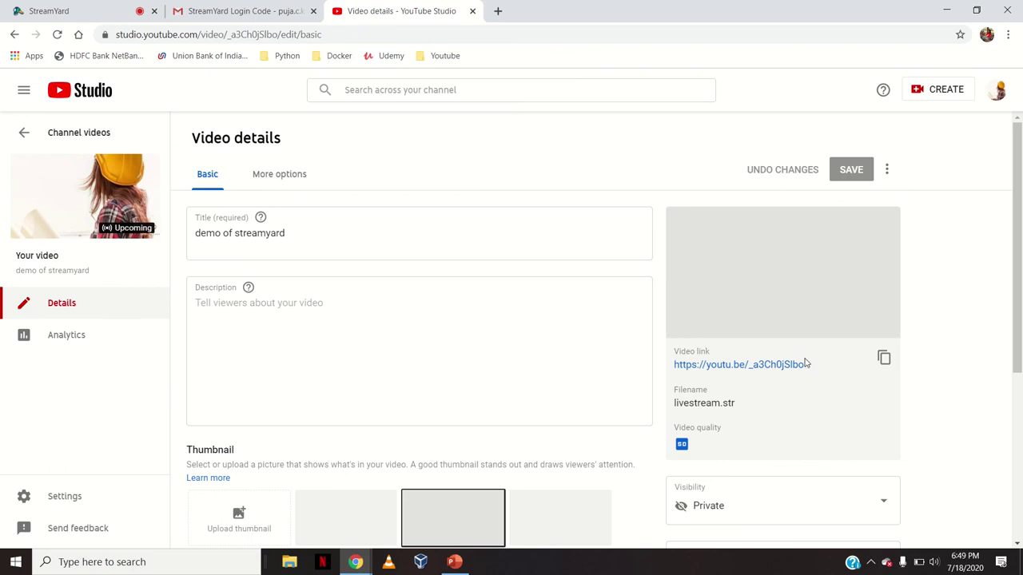
{"action": "left_click", "coordinate": [781, 365]}
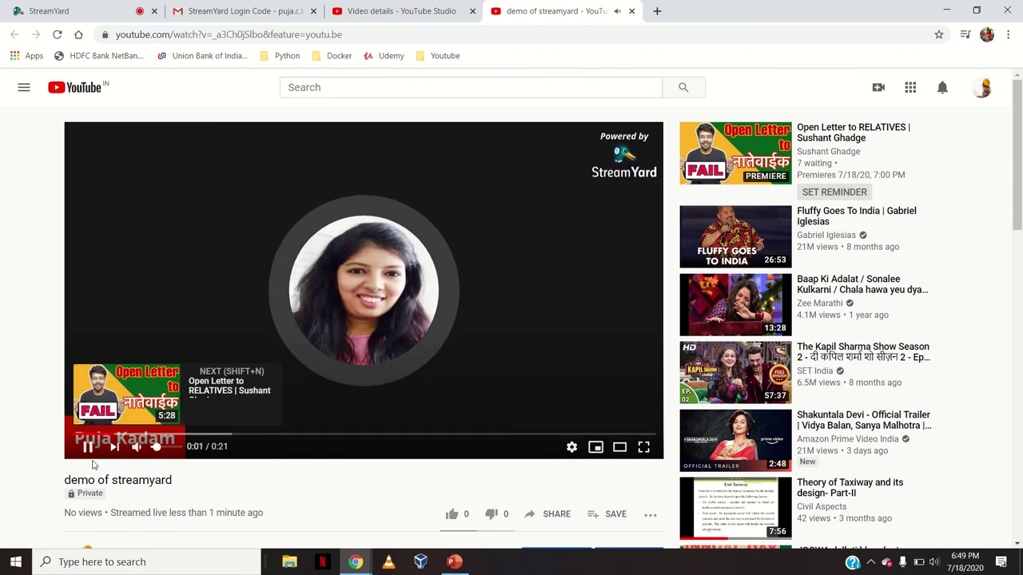
- Play a few seconds of the streamed recording on YouTube and leave it paused
{"action": "left_click", "coordinate": [87, 449]}
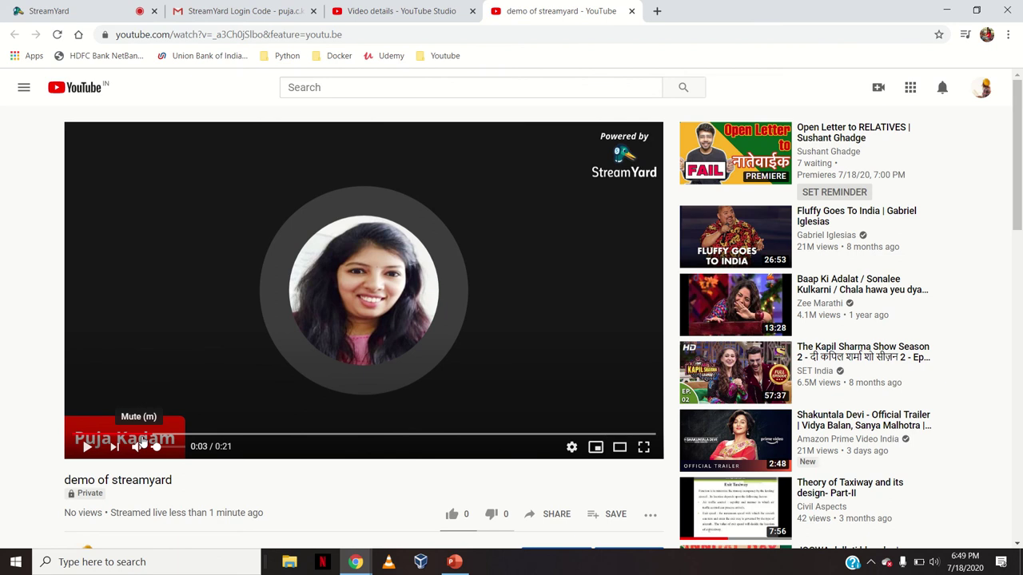
{"action": "left_click", "coordinate": [89, 449]}
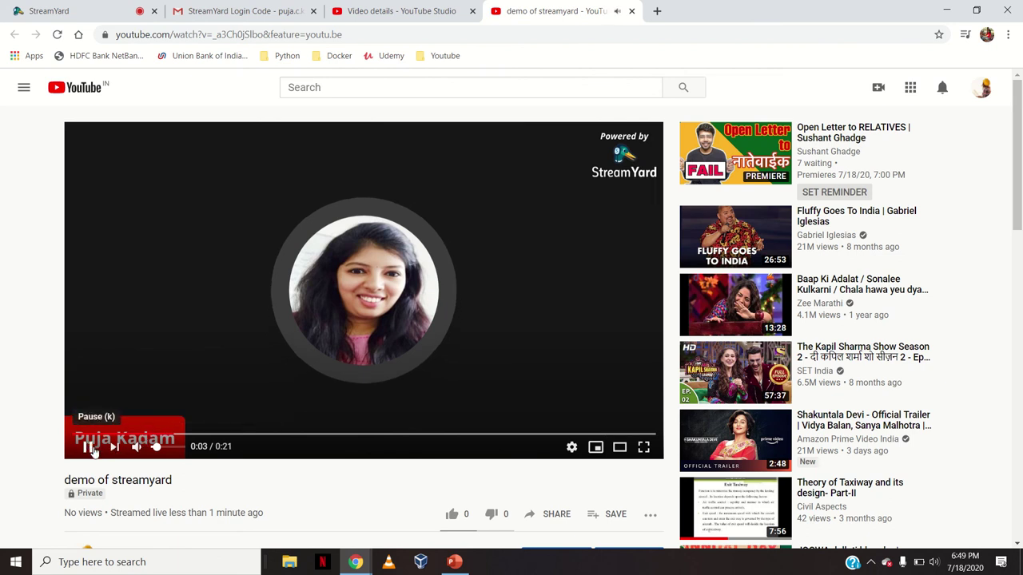
{"action": "left_click", "coordinate": [90, 449]}
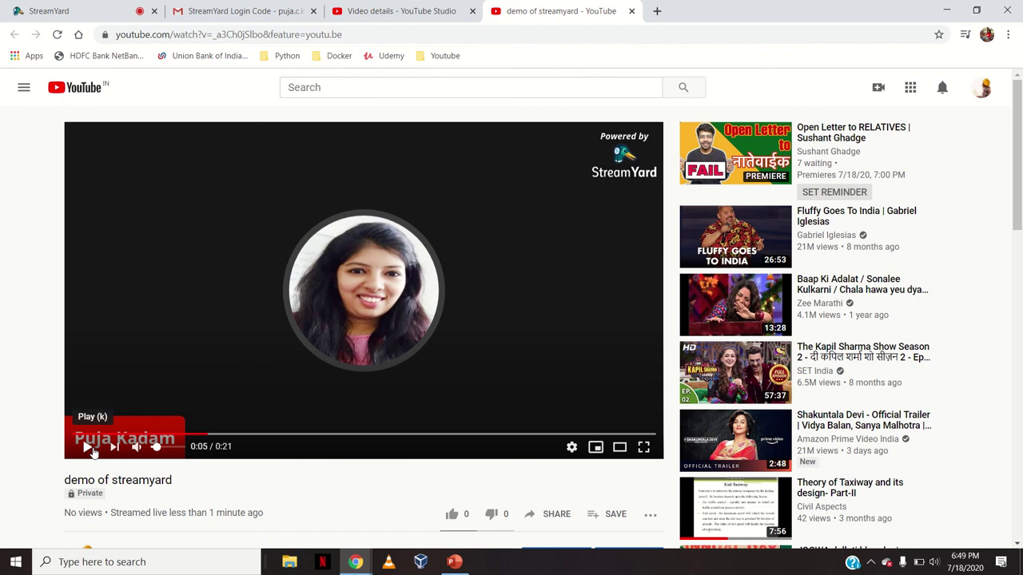
- Switch back to StreamYard, check the ended broadcast's view and download links, and return to the dashboard
{"action": "left_click", "coordinate": [68, 6]}
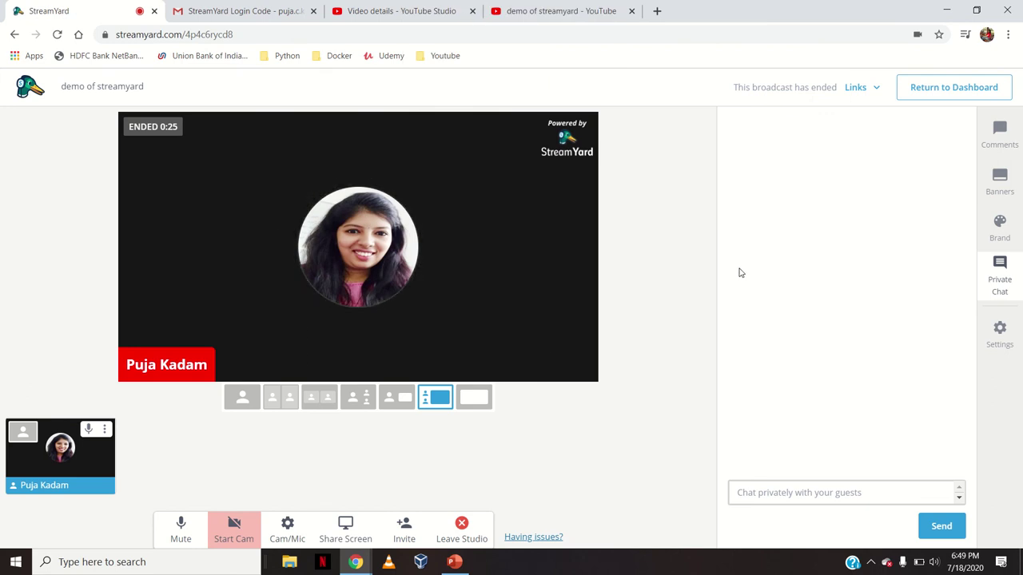
{"action": "left_click", "coordinate": [871, 87]}
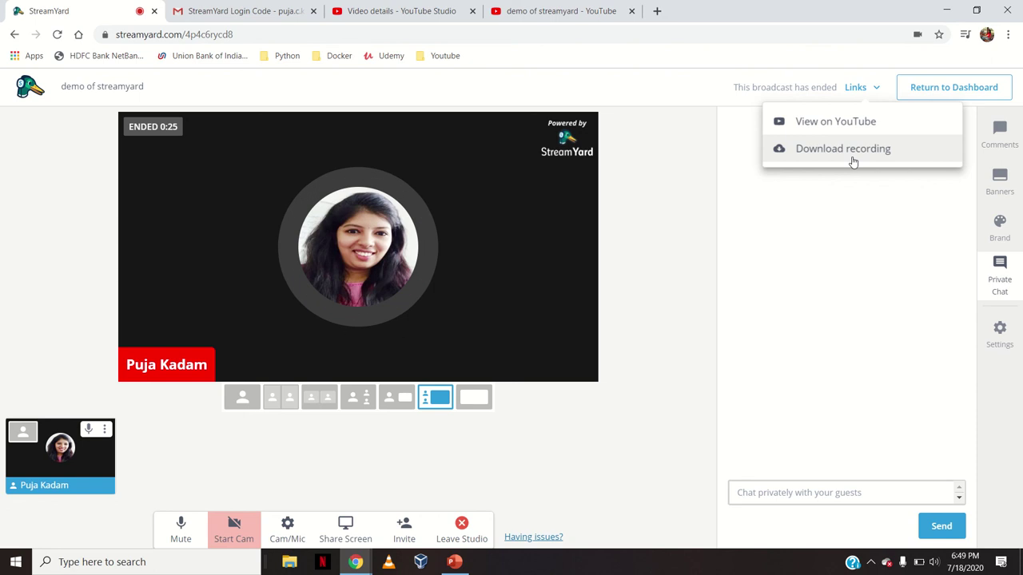
{"action": "left_click", "coordinate": [981, 93]}
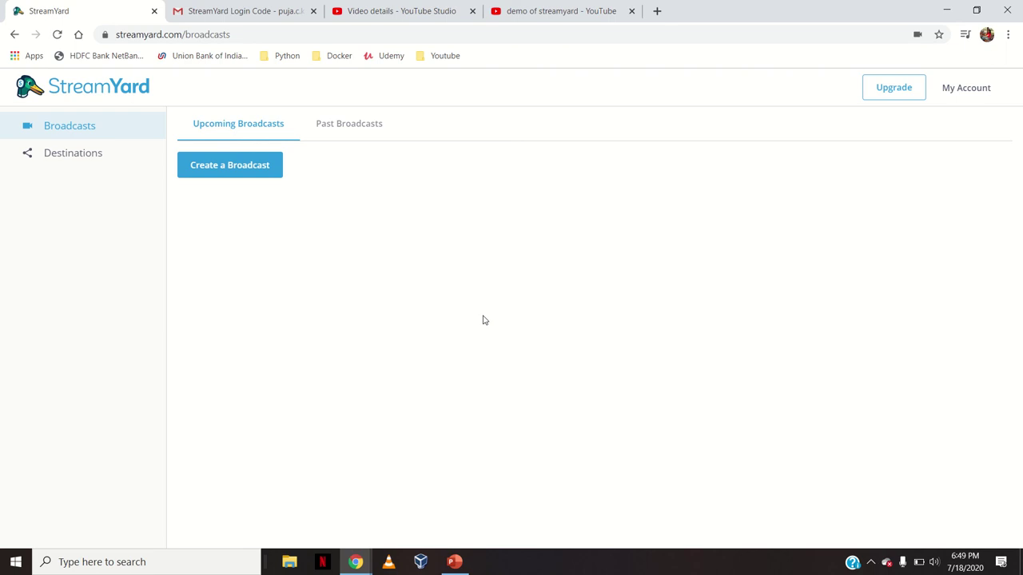
- View the past broadcasts and check the options available for the ended demo of streamyard broadcast, choosing none
{"action": "left_click", "coordinate": [351, 129]}
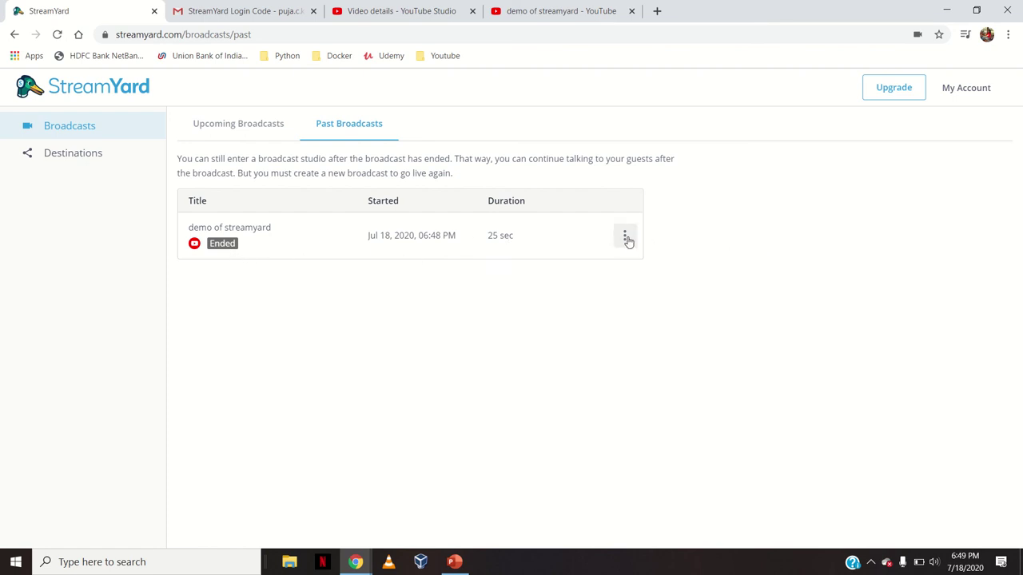
{"action": "left_click", "coordinate": [627, 238]}
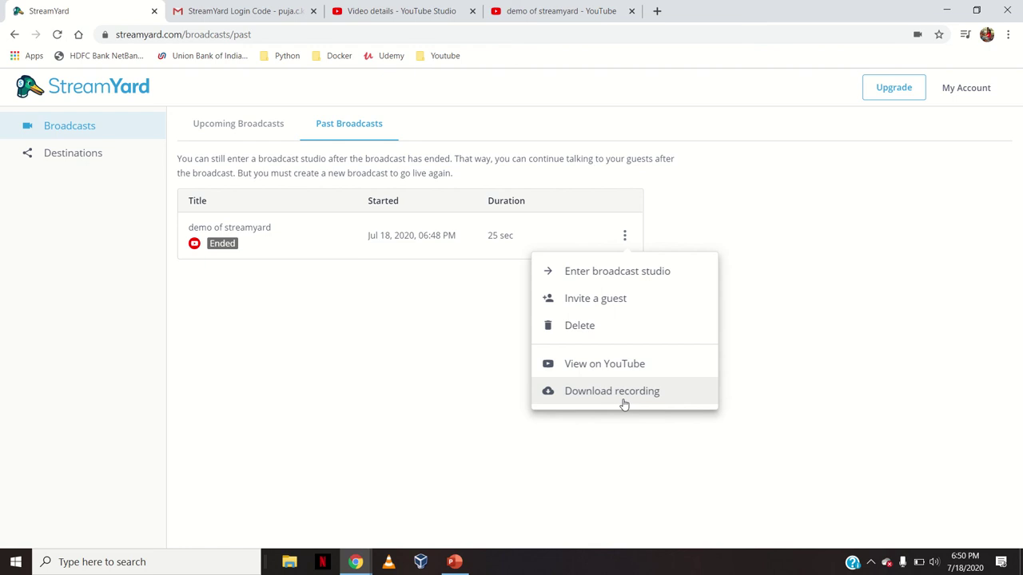
{"action": "left_click", "coordinate": [496, 411]}
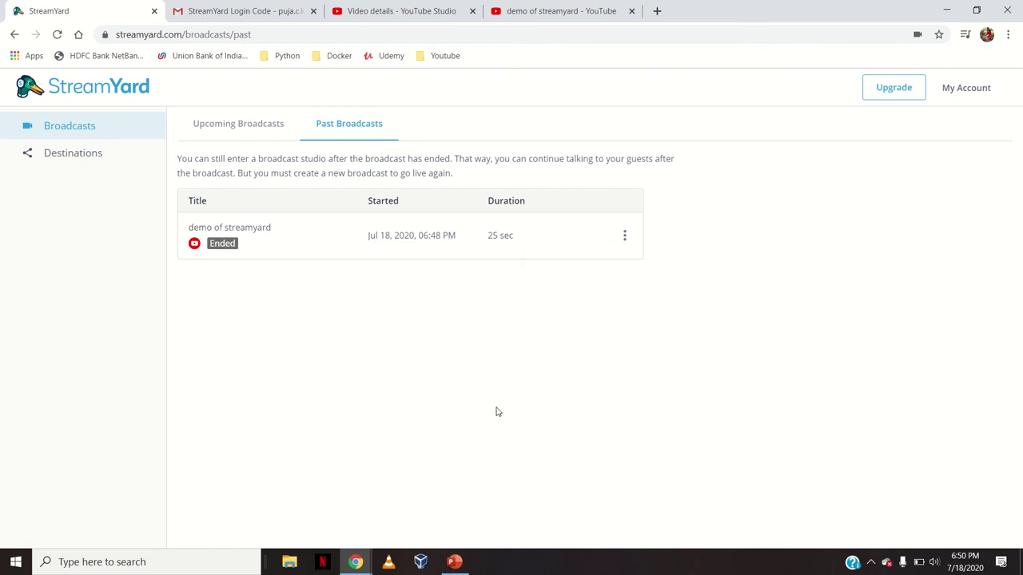